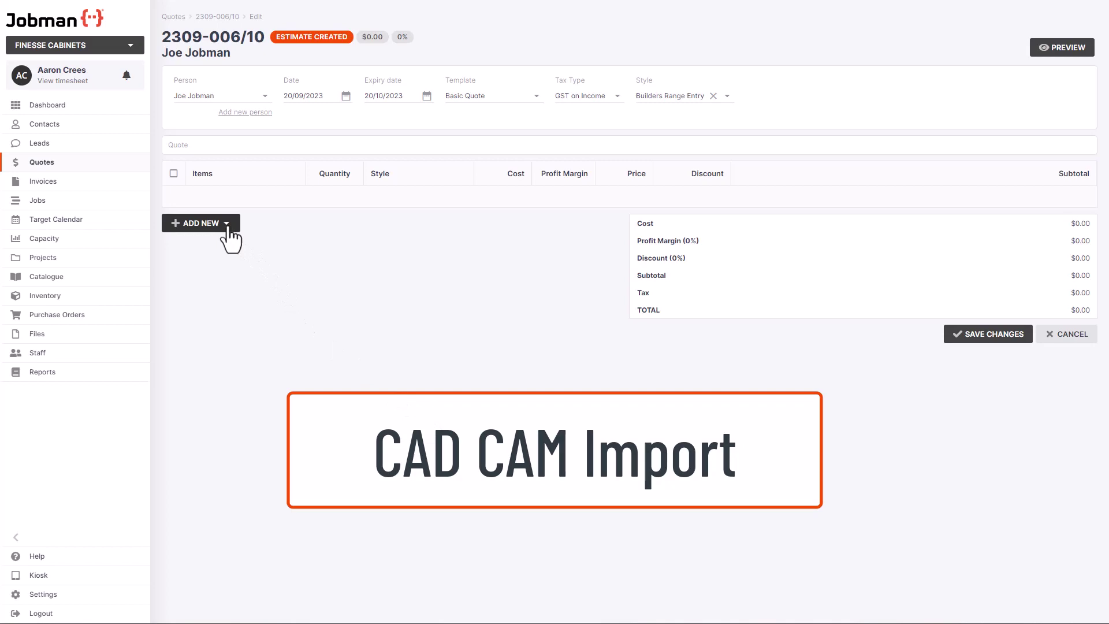
# Import JM2 Quote Items 2023.csv to add the Foyer, Kitchen, Laundry, Study and Vanities sections
pyautogui.click(227, 224)
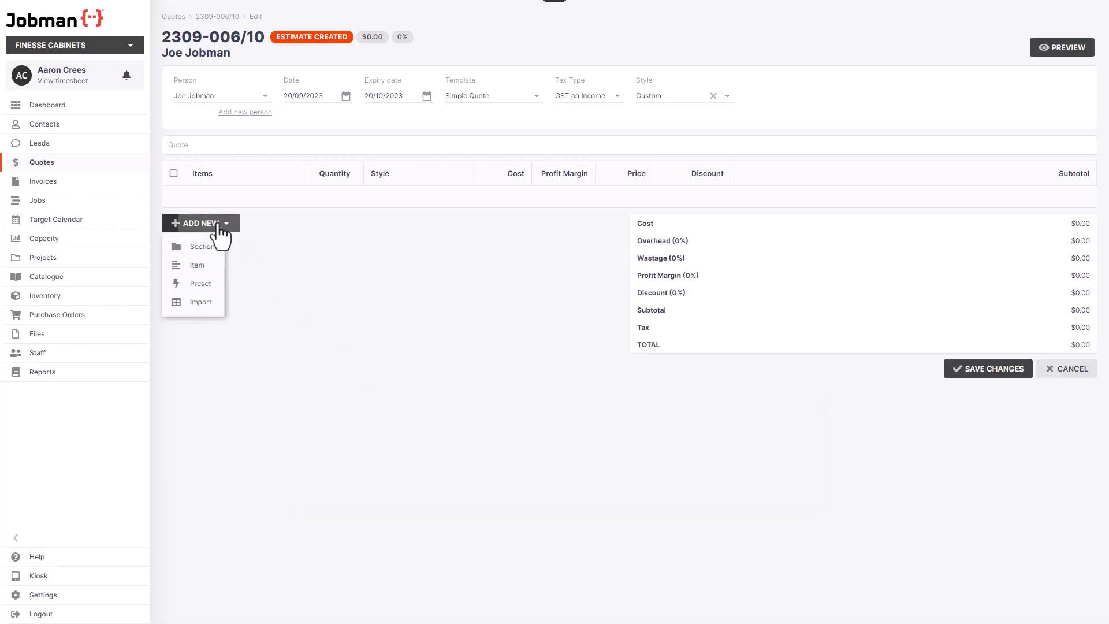
pyautogui.click(201, 302)
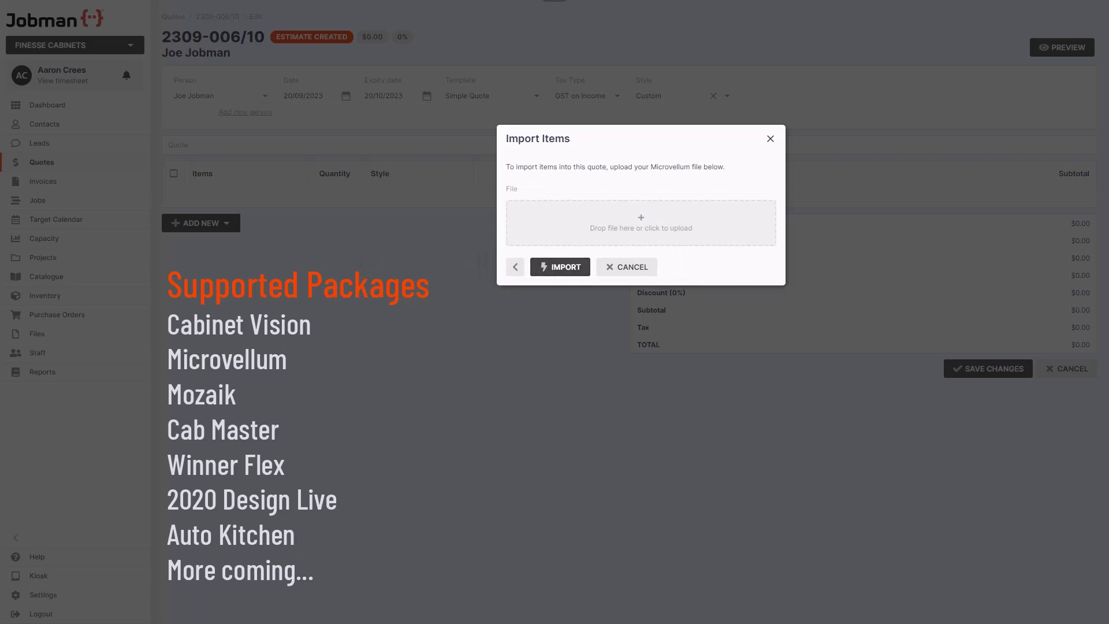
pyautogui.moveTo(784, 70); pyautogui.dragTo(602, 227)
pyautogui.click(560, 232)
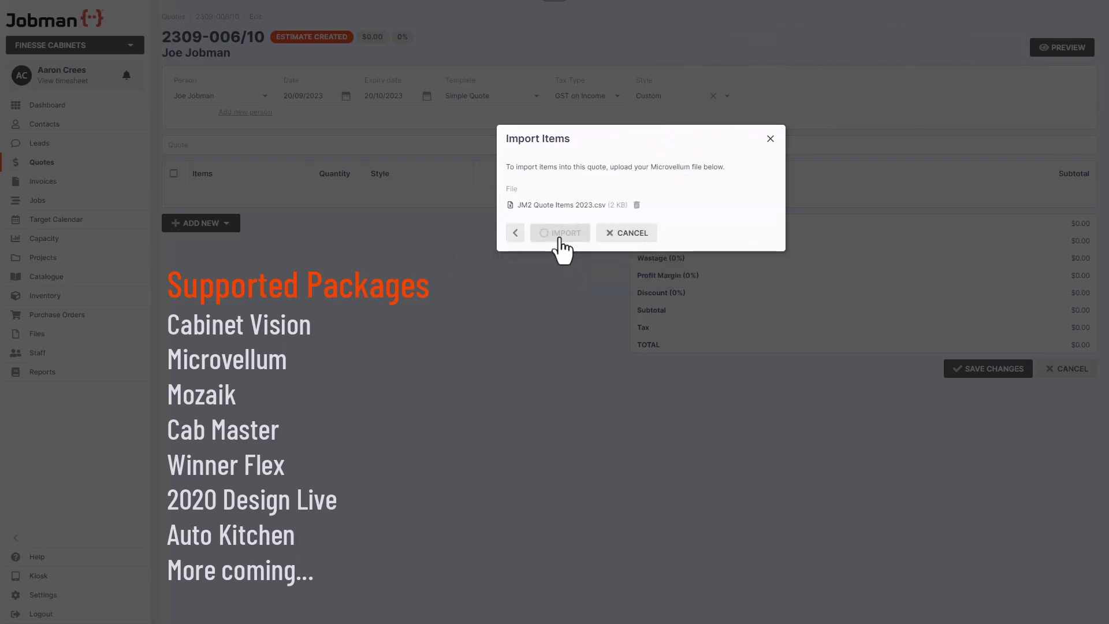
pyautogui.click(562, 387)
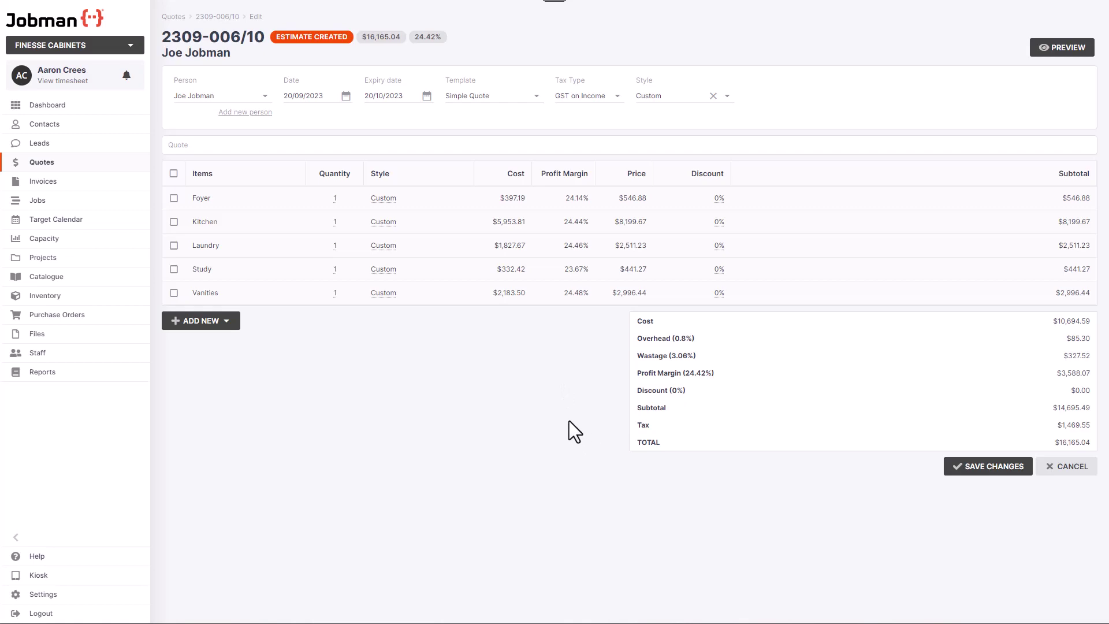
# Drill into the Kitchen section's Base 2 Door cabinet to show its material and labour lines
pyautogui.click(206, 221)
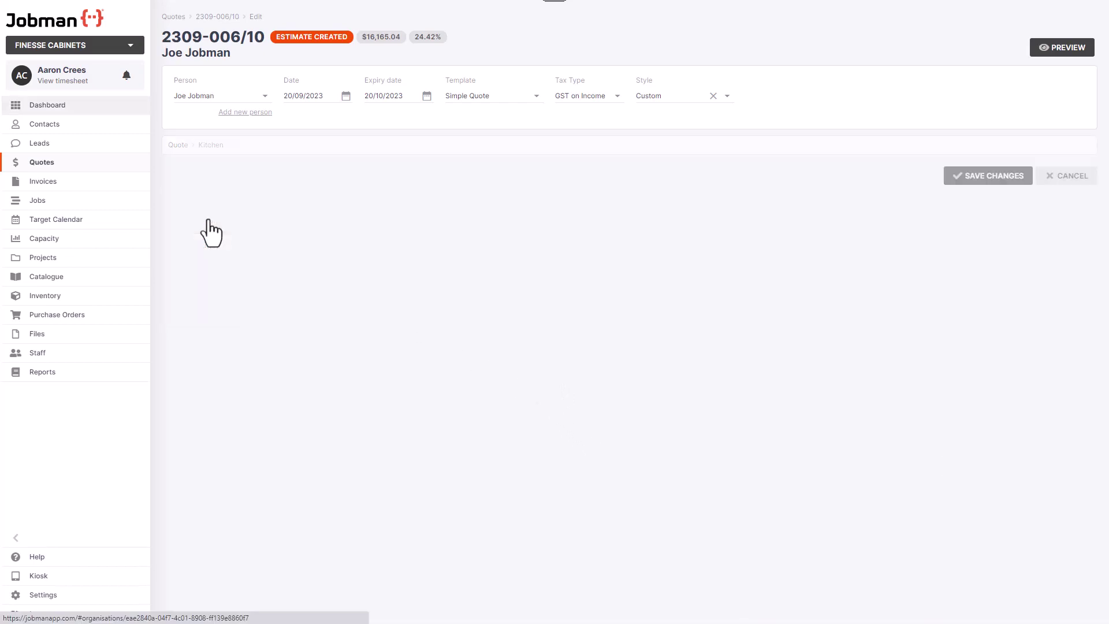
pyautogui.click(206, 204)
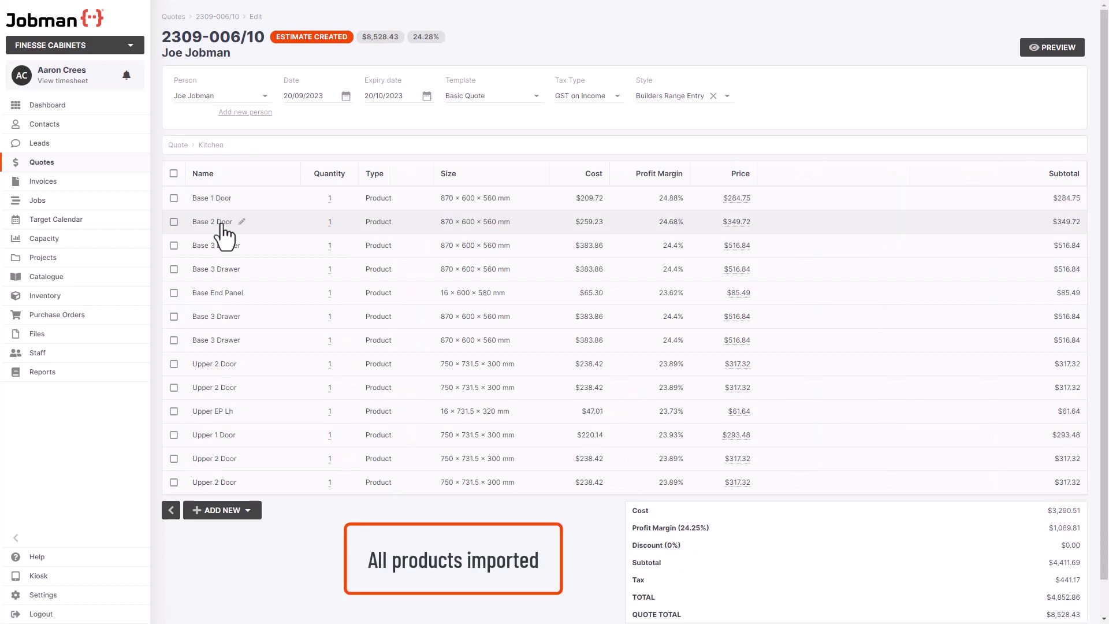
pyautogui.click(223, 238)
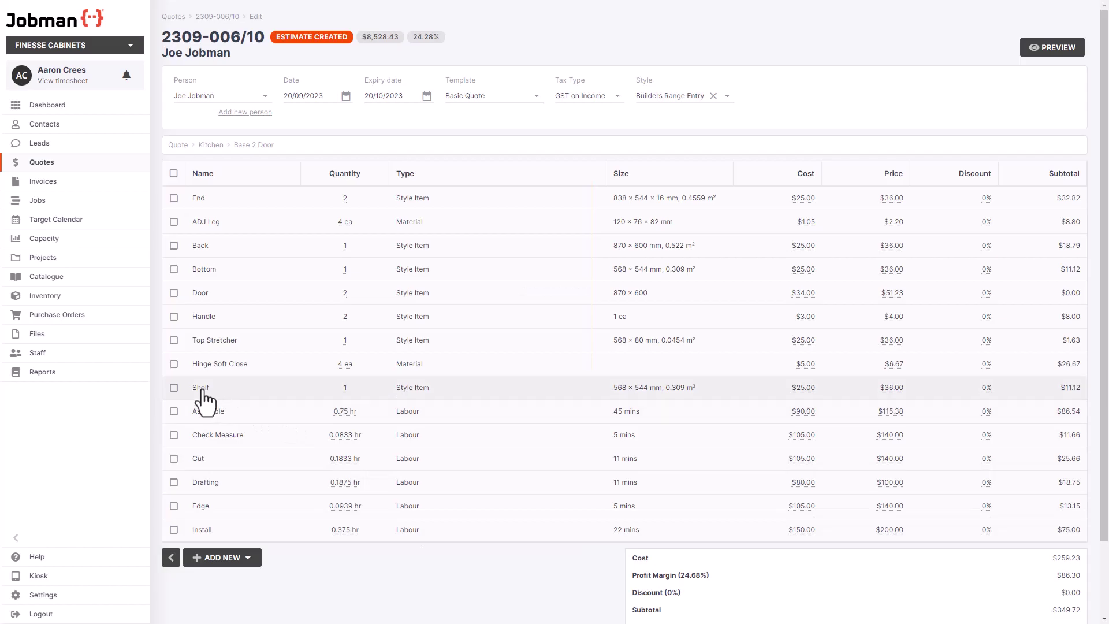
# Set the Base 2 Door cabinet's Shelf part quantity to 2 and save
pyautogui.click(205, 389)
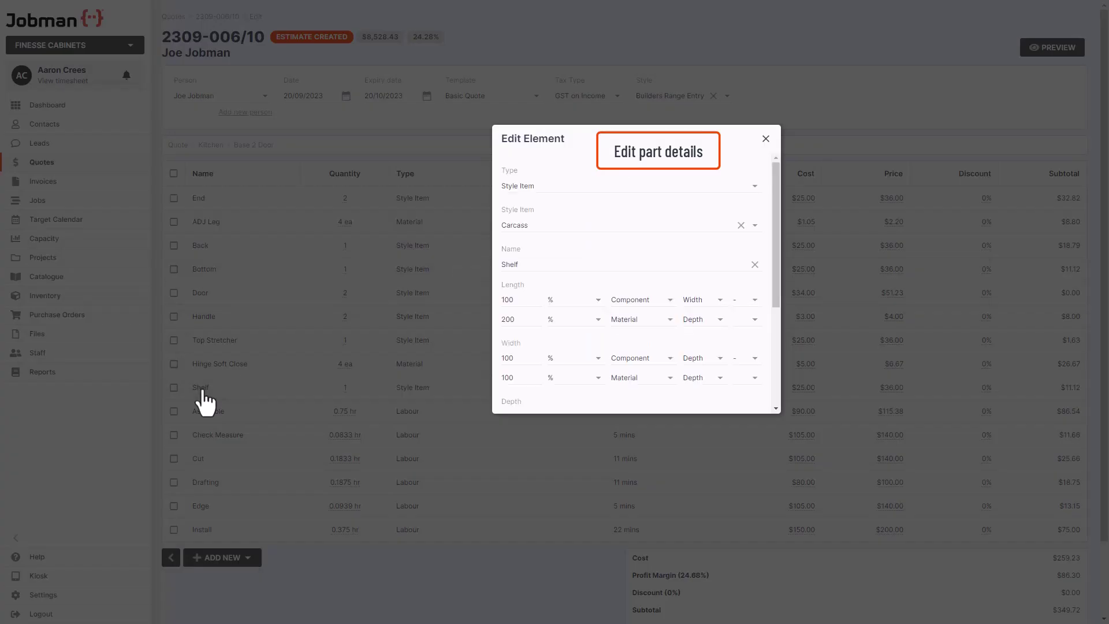
pyautogui.scroll(-3, 544, 342)
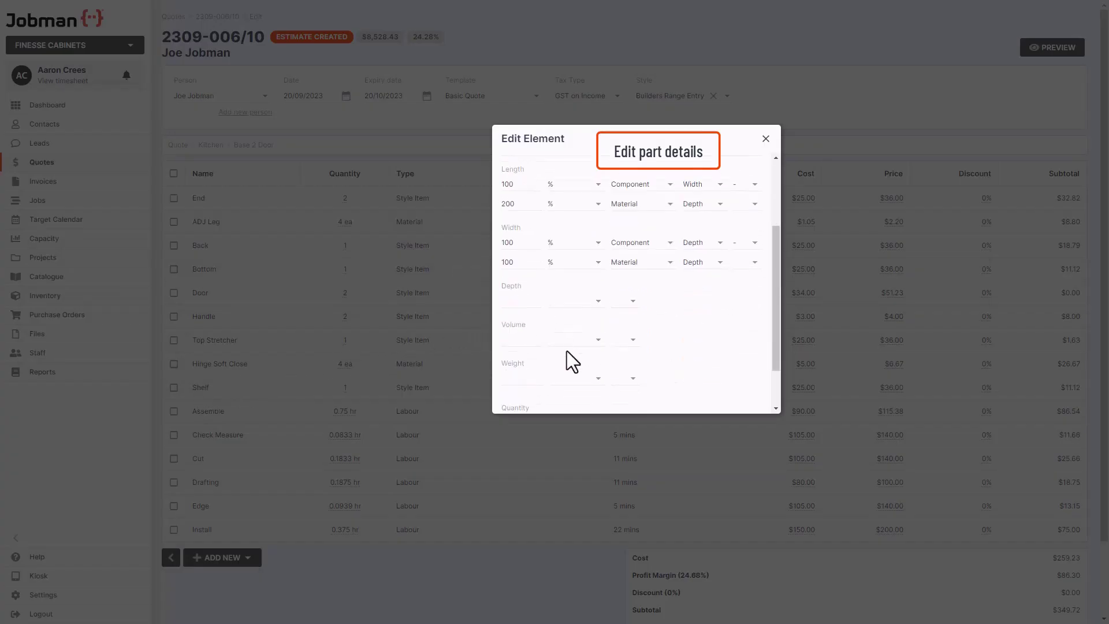
pyautogui.scroll(-3, 566, 351)
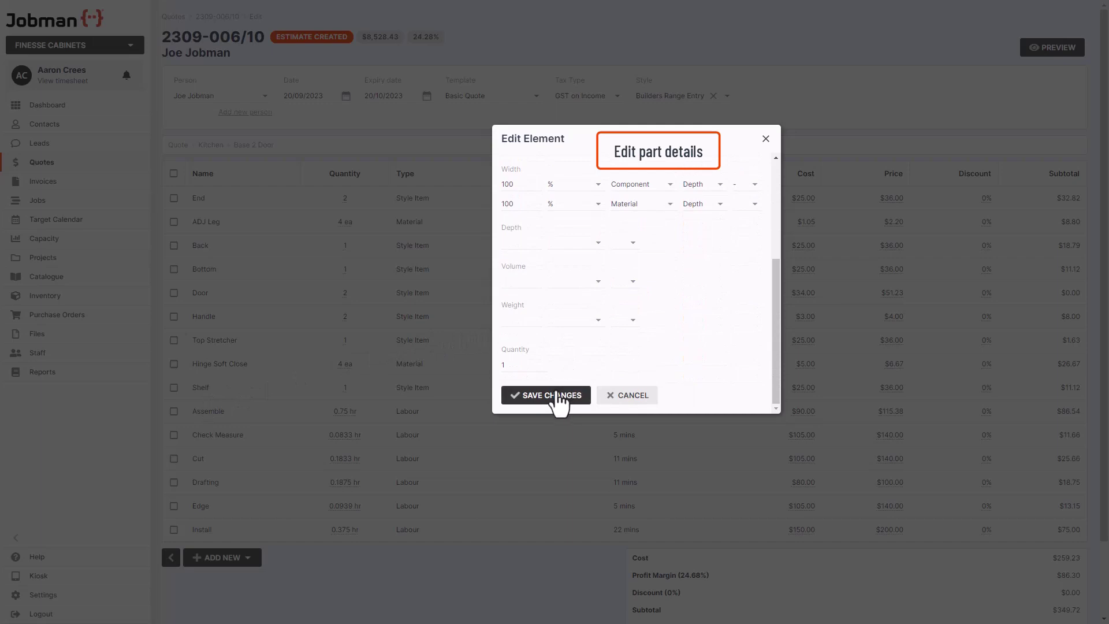
pyautogui.doubleClick(504, 365)
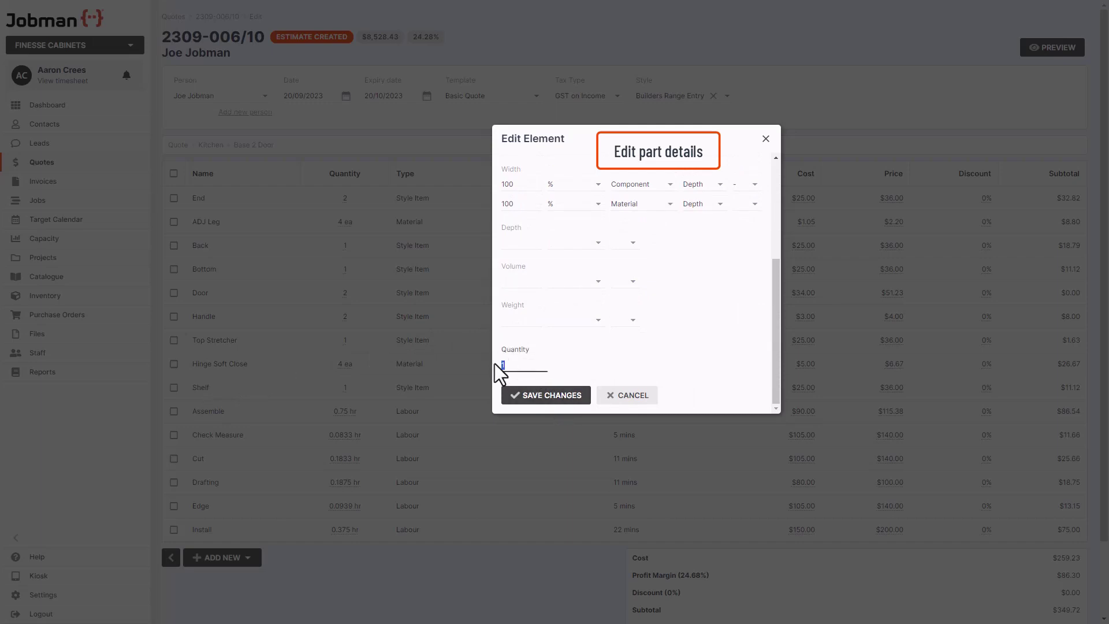
pyautogui.write('2')
pyautogui.click(529, 396)
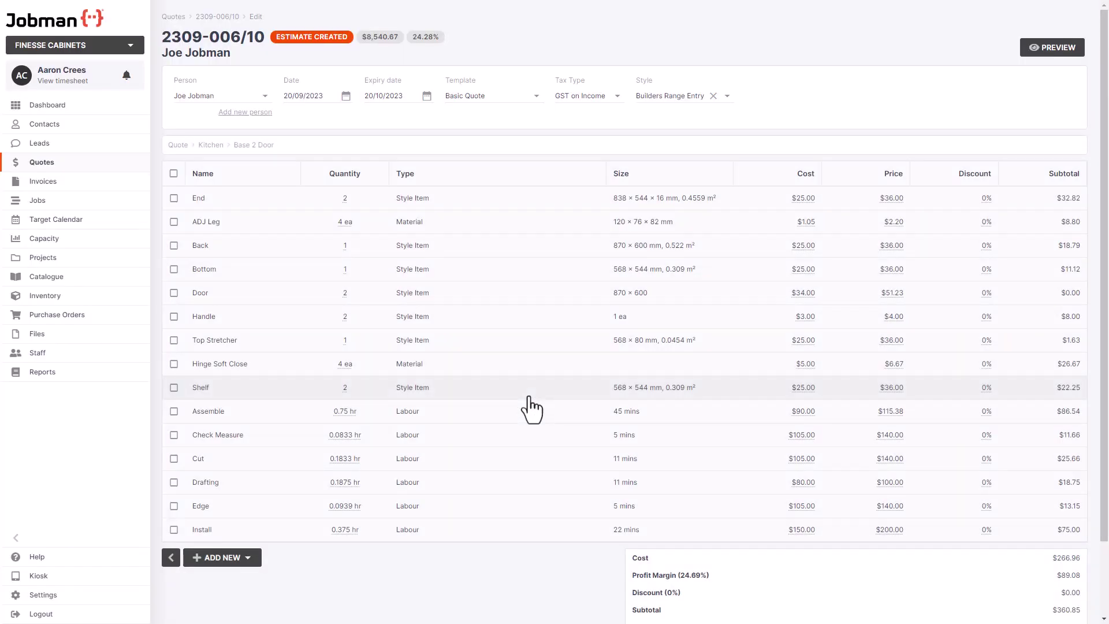
# Return to the Kitchen section and enter an 890 mm width for Base 1 Door
pyautogui.click(209, 145)
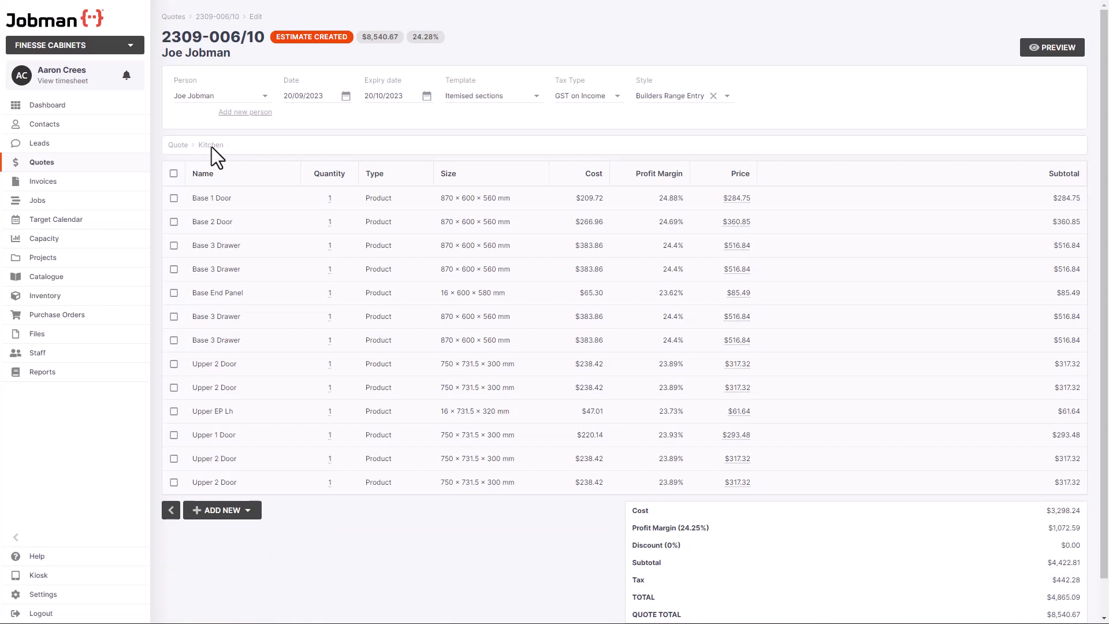
pyautogui.click(463, 201)
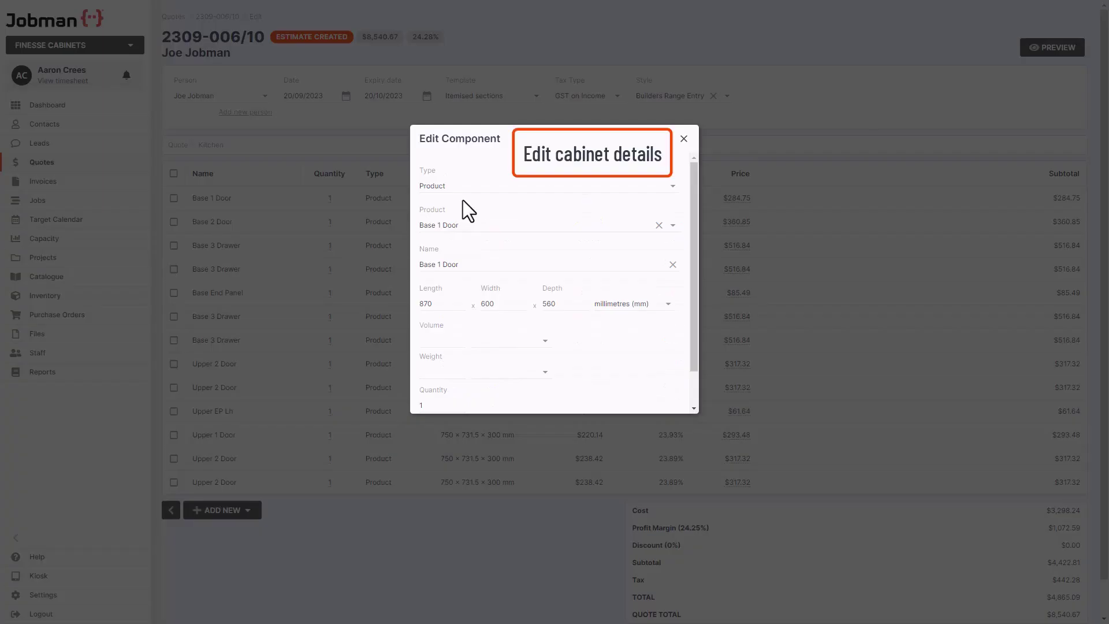
pyautogui.click(494, 304)
pyautogui.scroll(-3, 480, 308)
# Save Base 1 Door's 890 mm width and override its price to $350.00
pyautogui.click(464, 399)
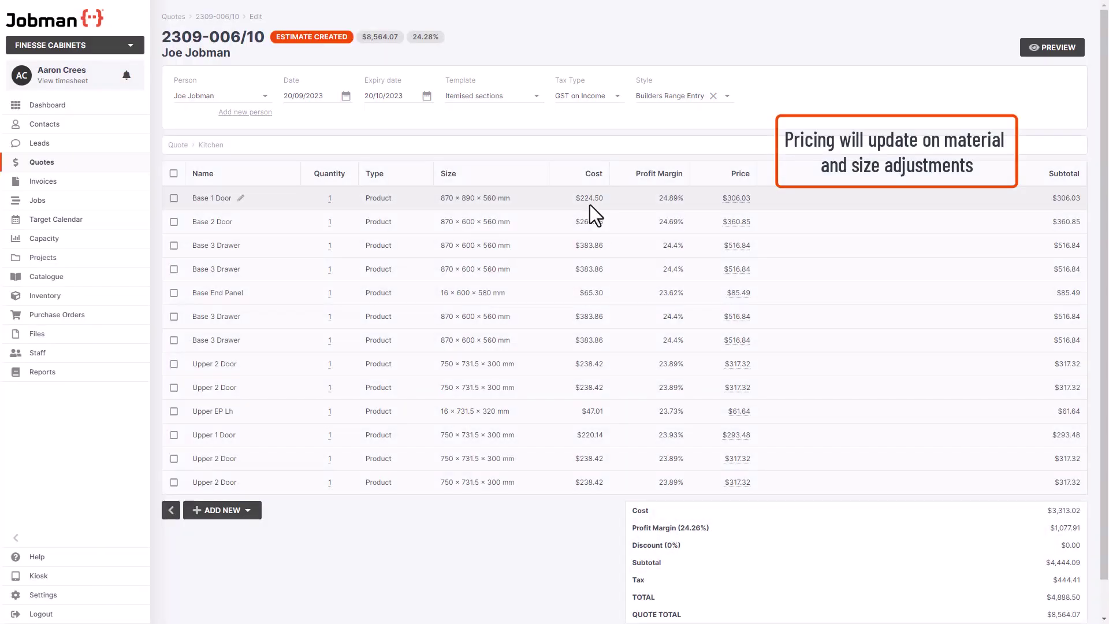
pyautogui.click(733, 201)
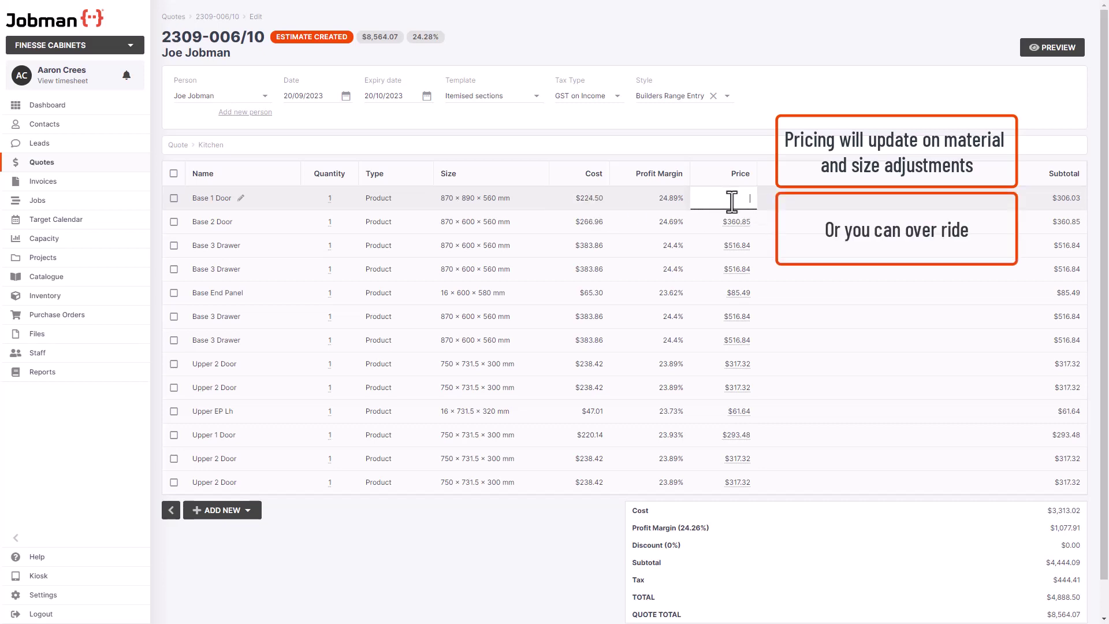
pyautogui.write('0')
pyautogui.press('Return')
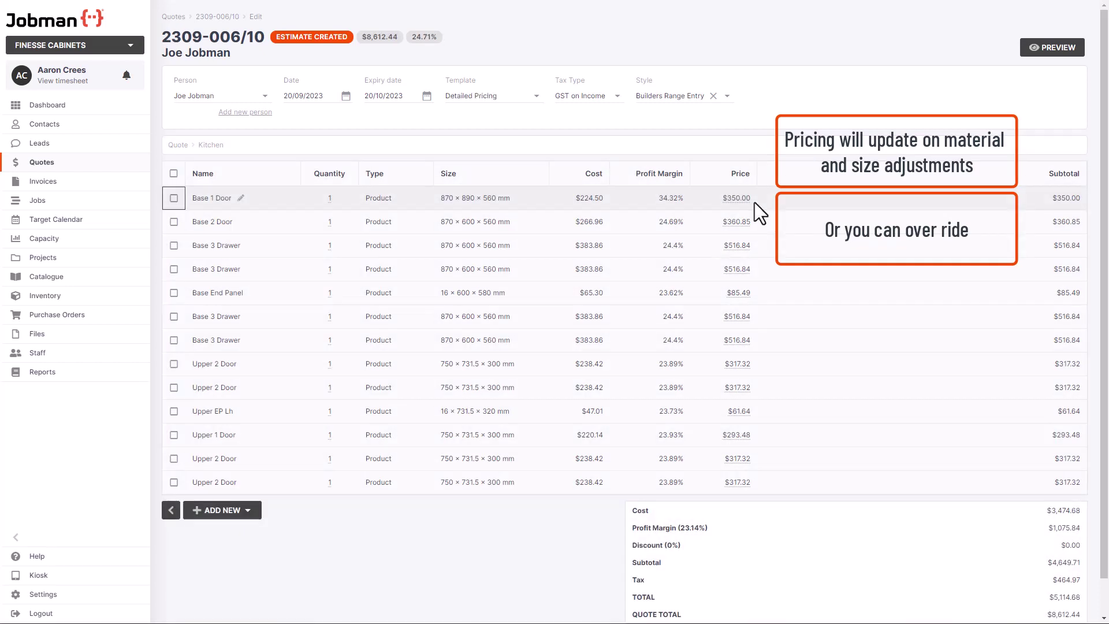
# Apply the Builder Range Delux quote style, raising the total to $8,775.75
pyautogui.click(727, 95)
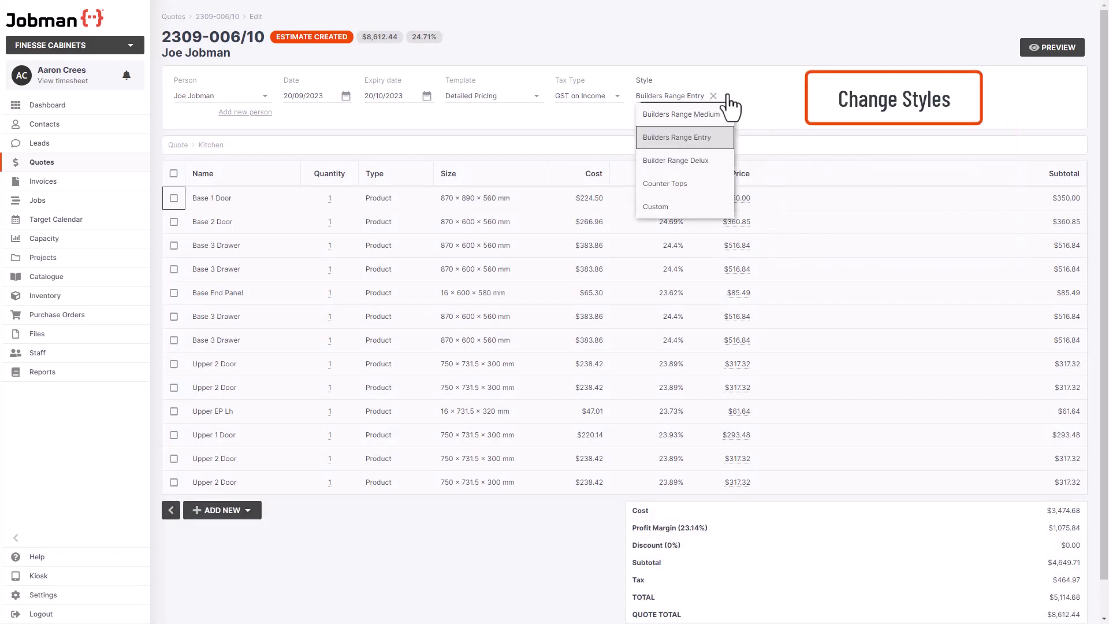
pyautogui.click(675, 161)
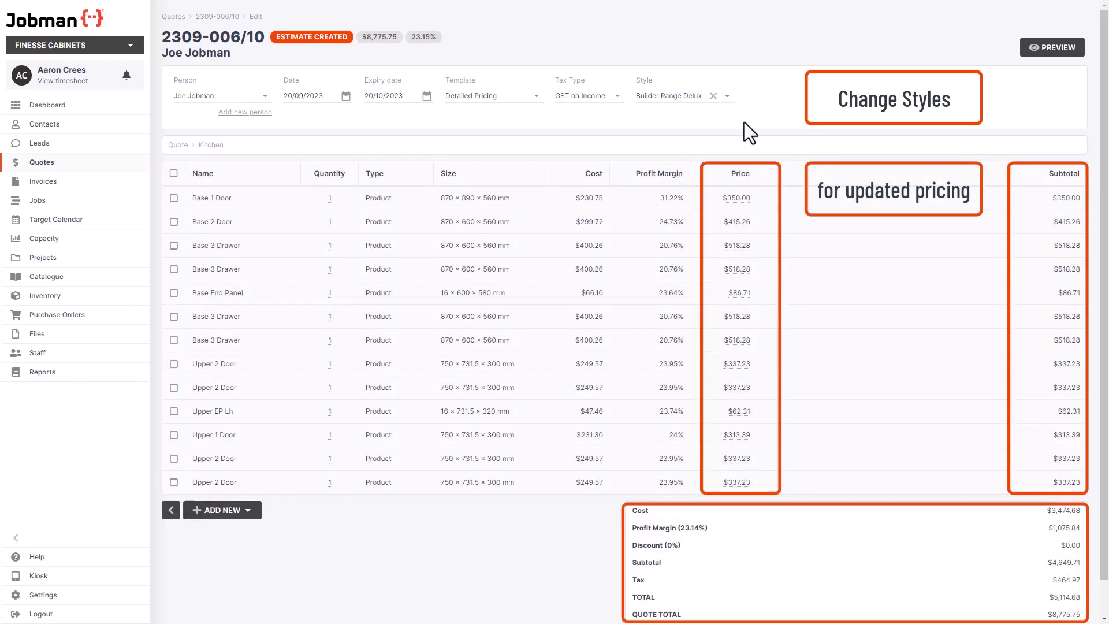
pyautogui.click(727, 96)
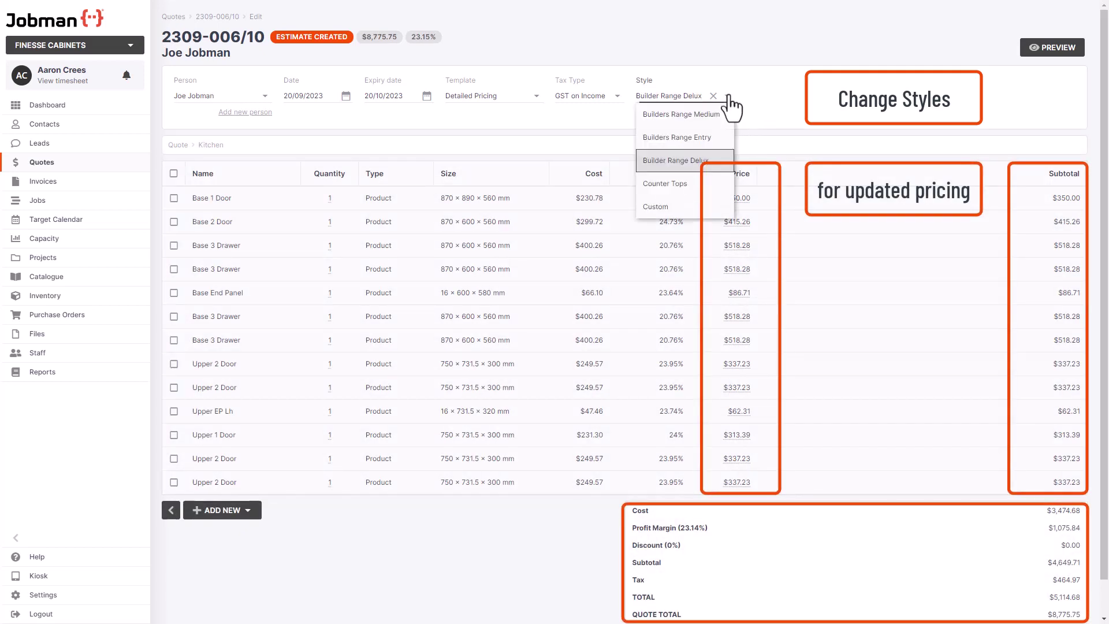
# Choose a Custom style, keep Cat A PNTD Matt doors and Blum Legra 500mm drawers, and save
pyautogui.click(688, 207)
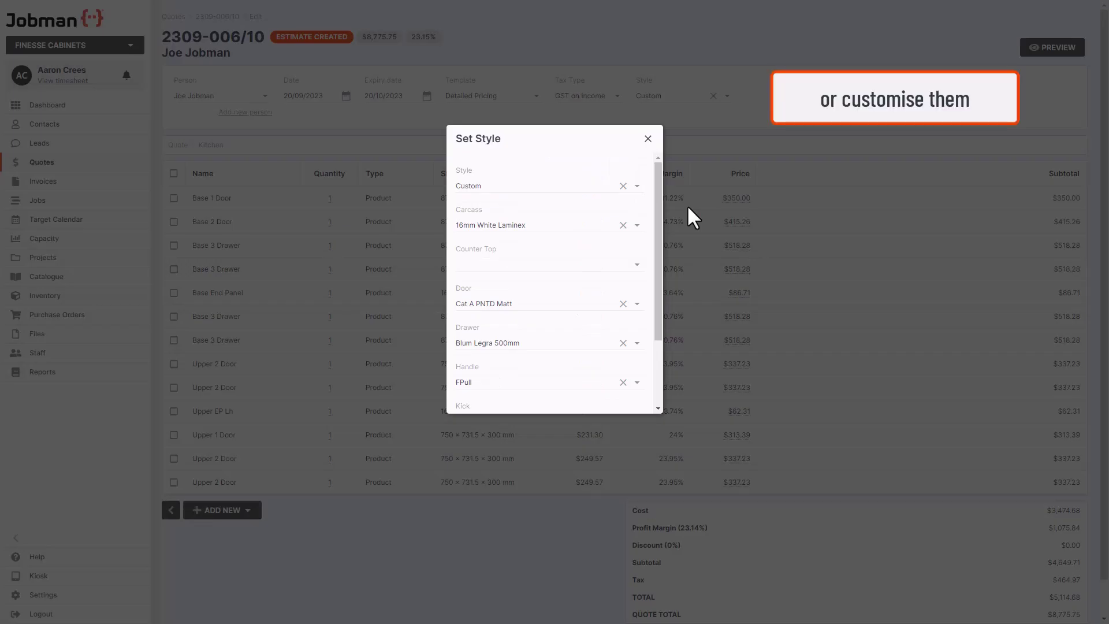
pyautogui.moveTo(658, 227); pyautogui.dragTo(649, 260)
pyautogui.click(638, 276)
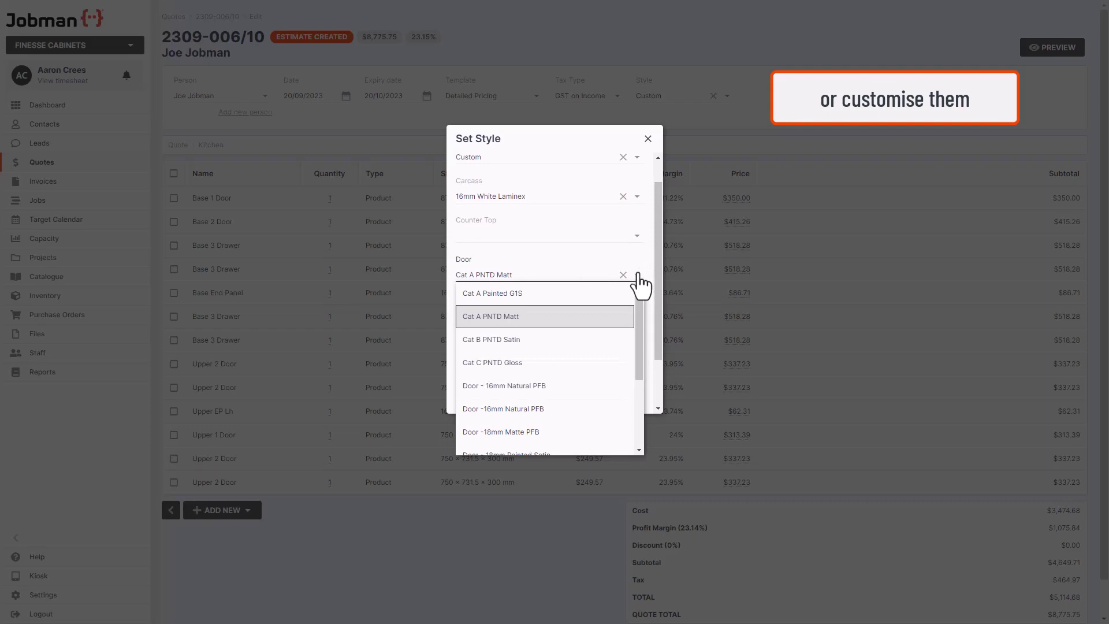
pyautogui.click(661, 273)
pyautogui.scroll(-1, 660, 274)
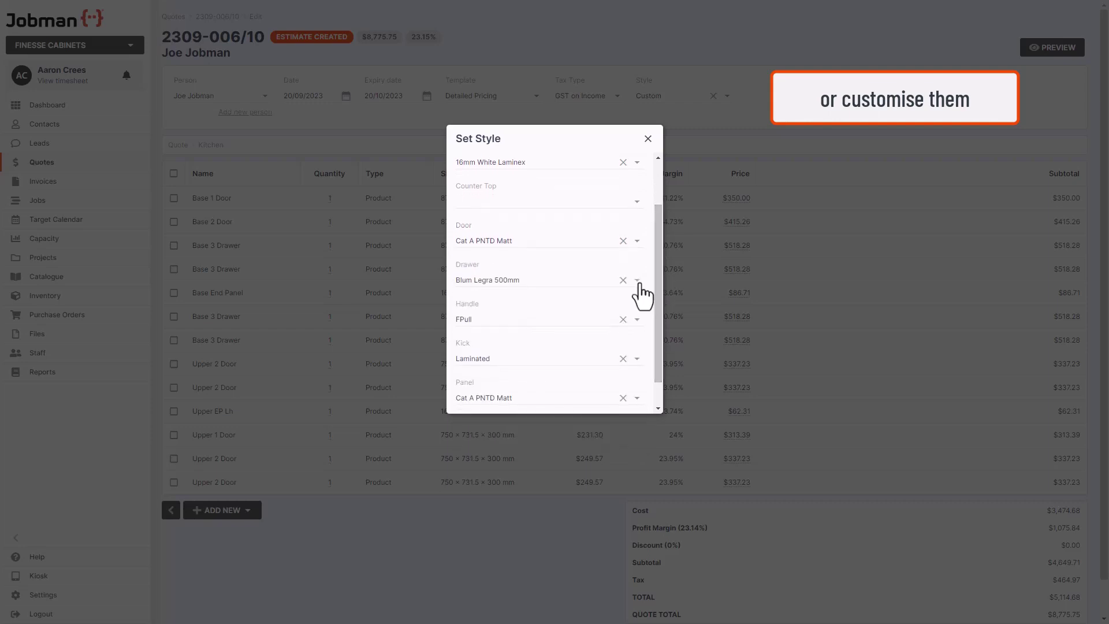
pyautogui.click(637, 282)
pyautogui.click(639, 283)
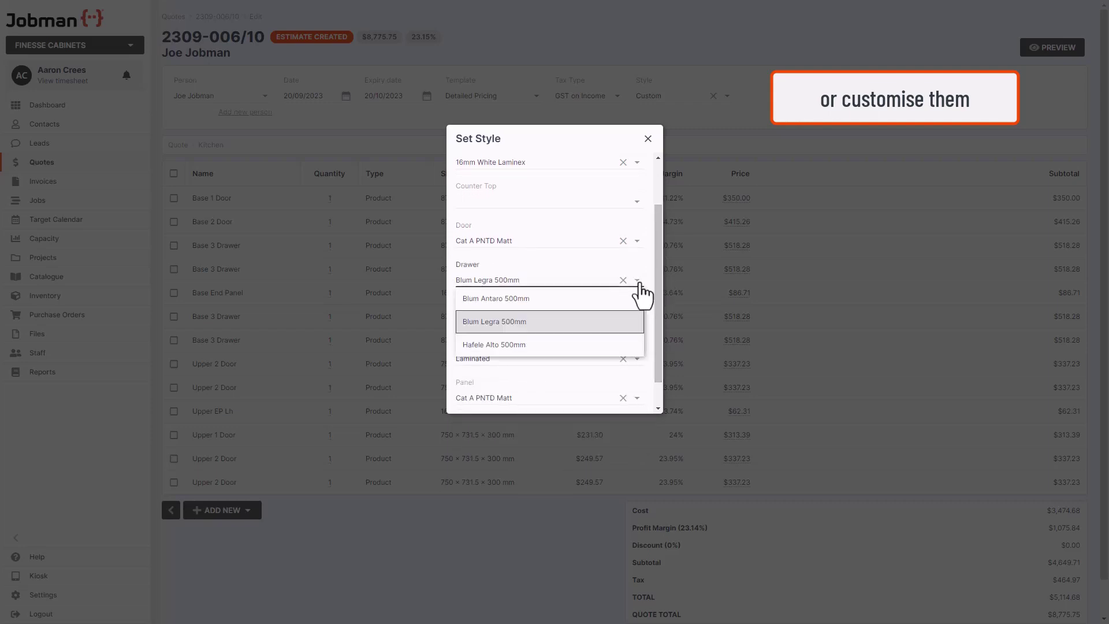
pyautogui.click(657, 285)
pyautogui.scroll(-1, 657, 295)
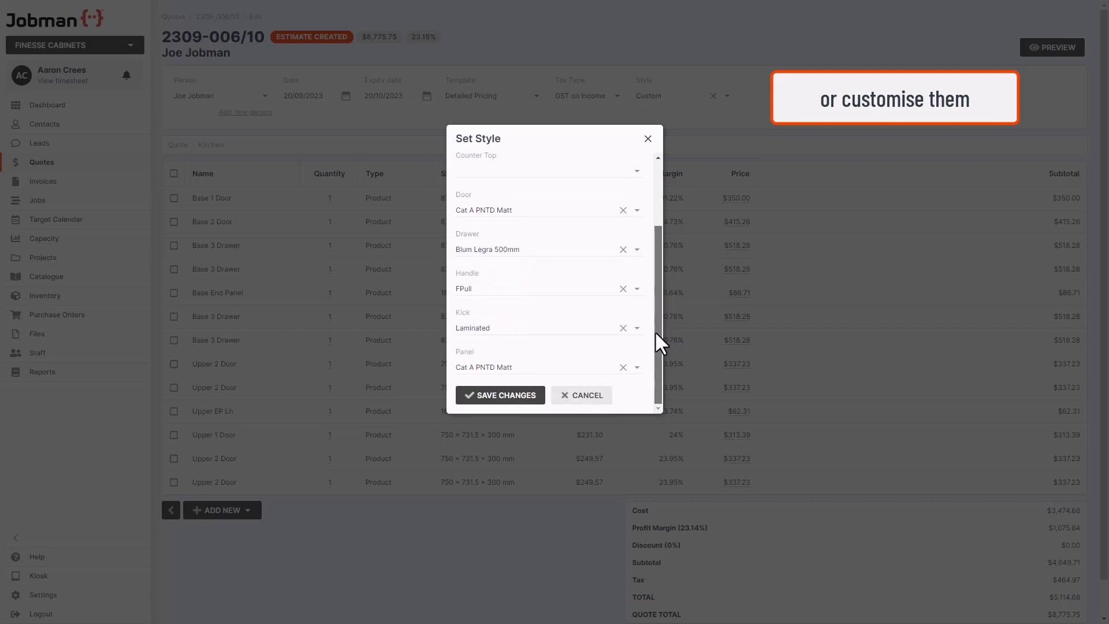
pyautogui.click(511, 398)
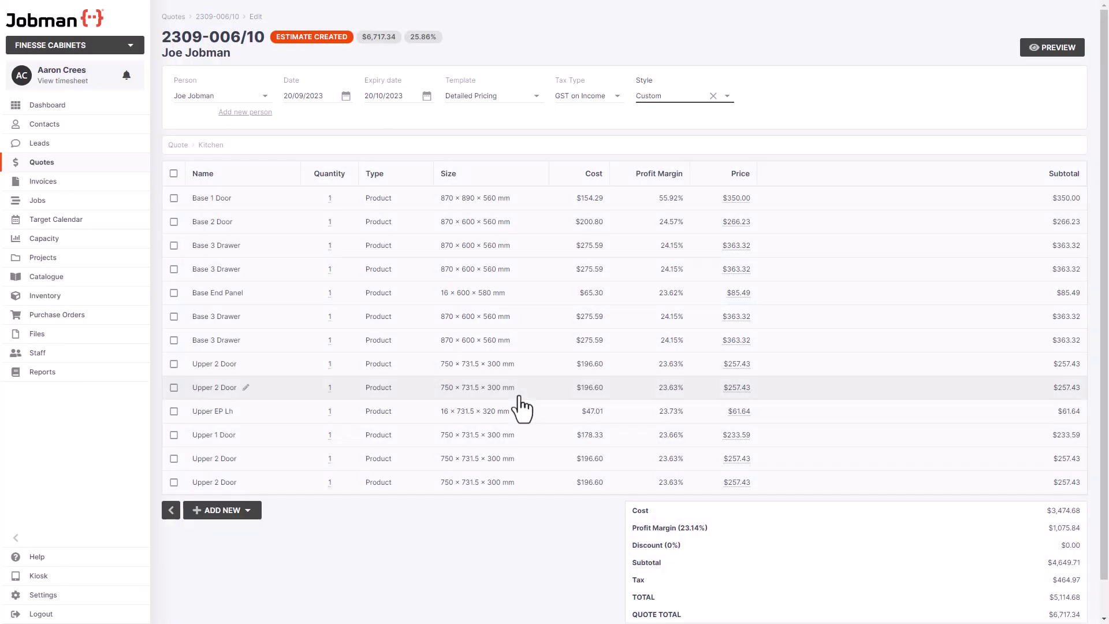
# Set quote 2309-006/10 to the Simple Quote template and preview it
pyautogui.click(1053, 47)
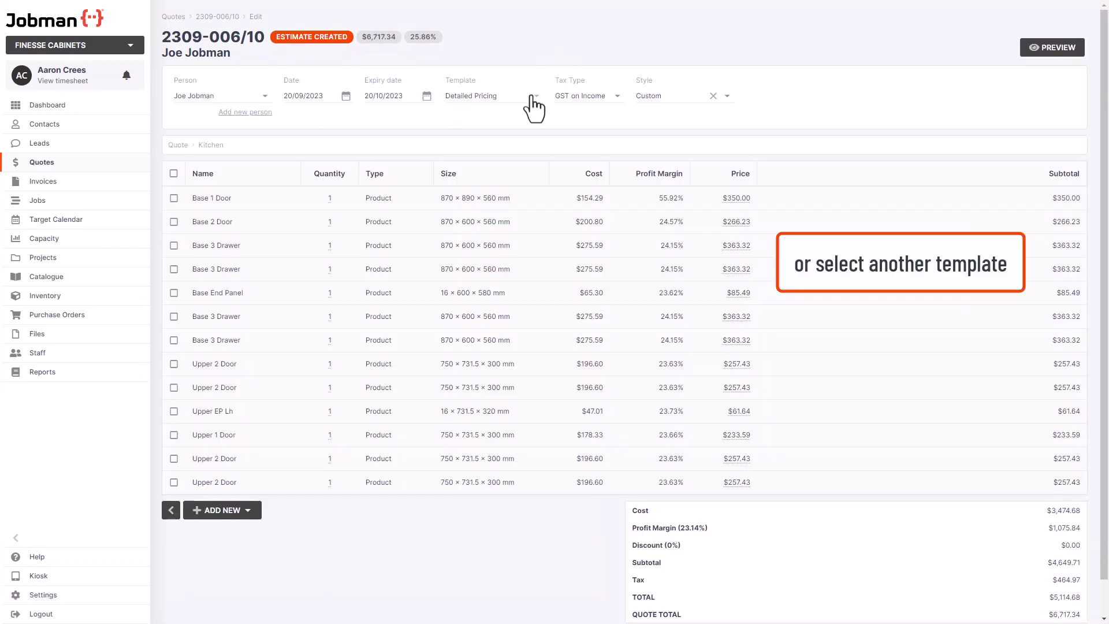
pyautogui.click(533, 95)
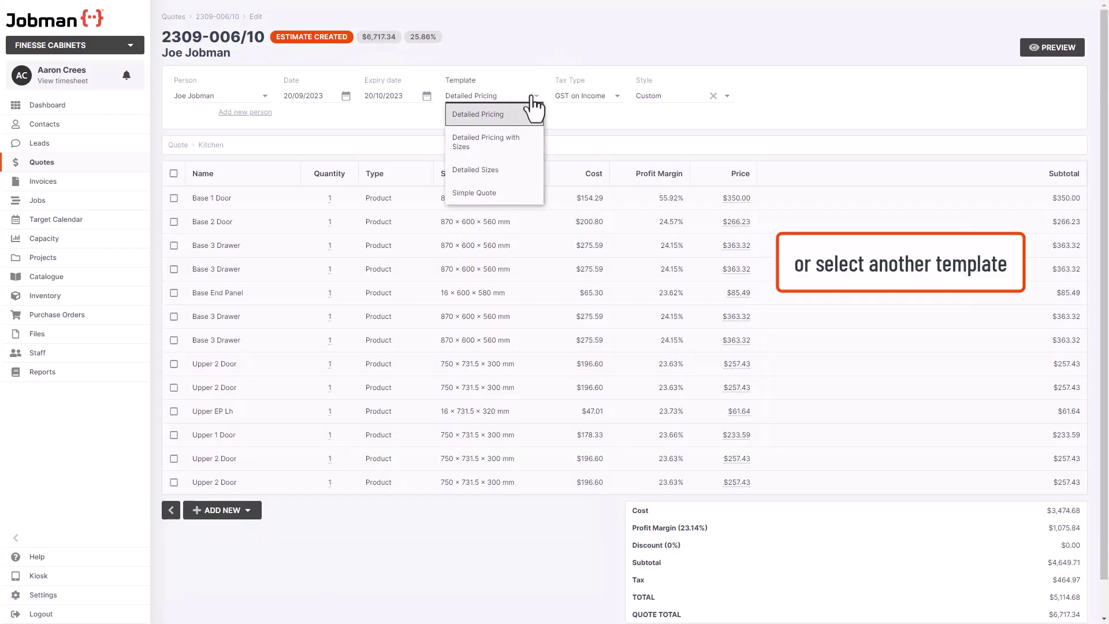
pyautogui.click(486, 192)
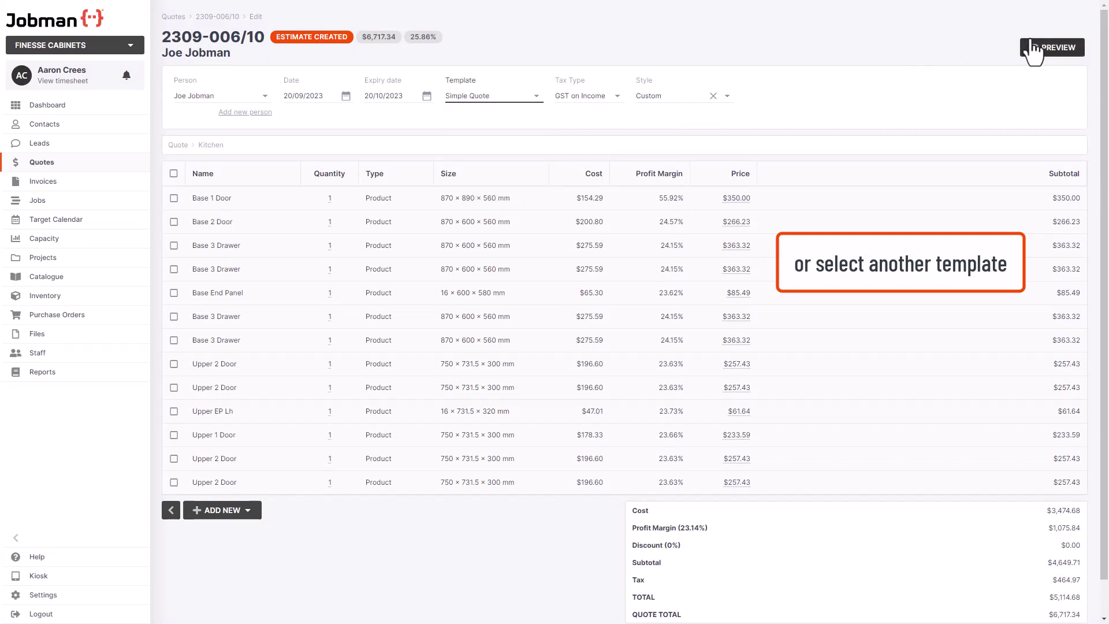
pyautogui.click(1053, 47)
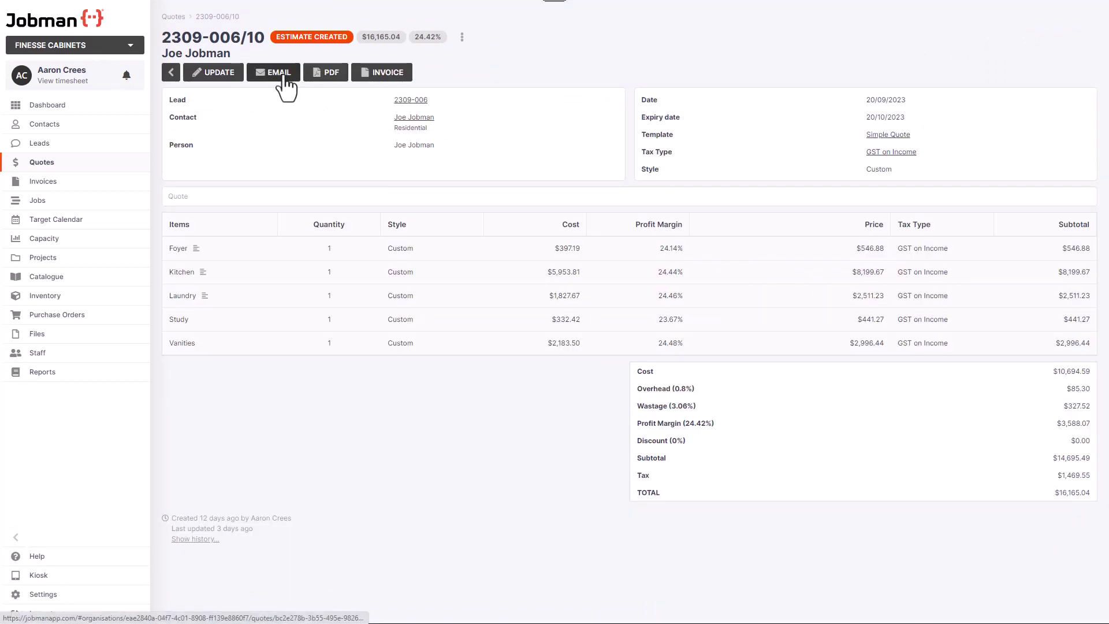
# Email the $16,165.04 quote 2309-006/10 to Joe Jobman and confirm sending
pyautogui.click(286, 80)
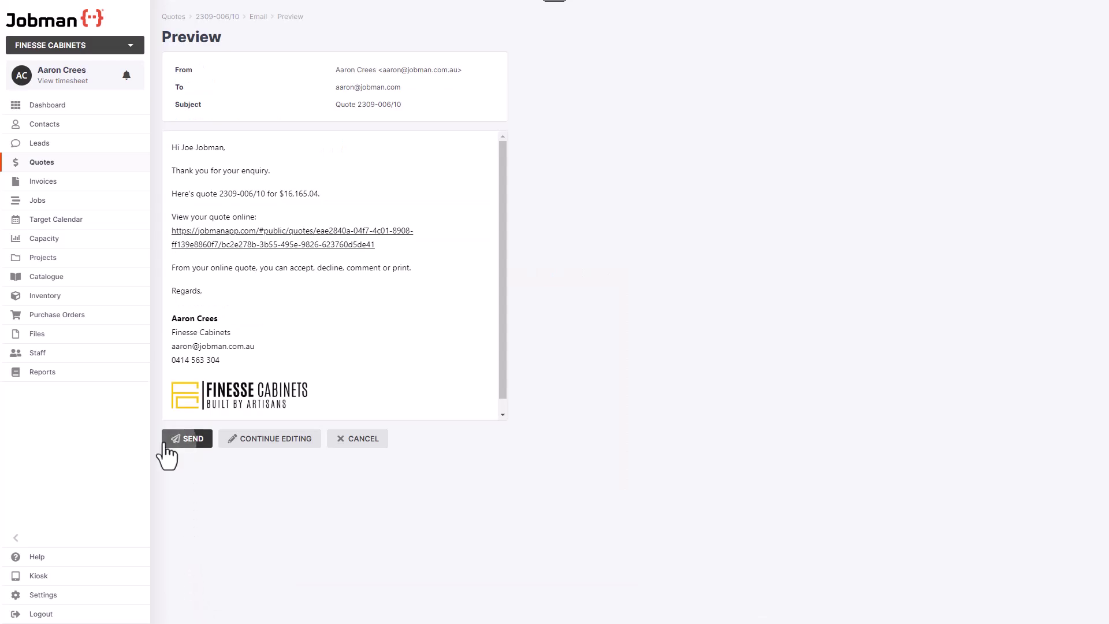
pyautogui.click(186, 439)
pyautogui.click(567, 205)
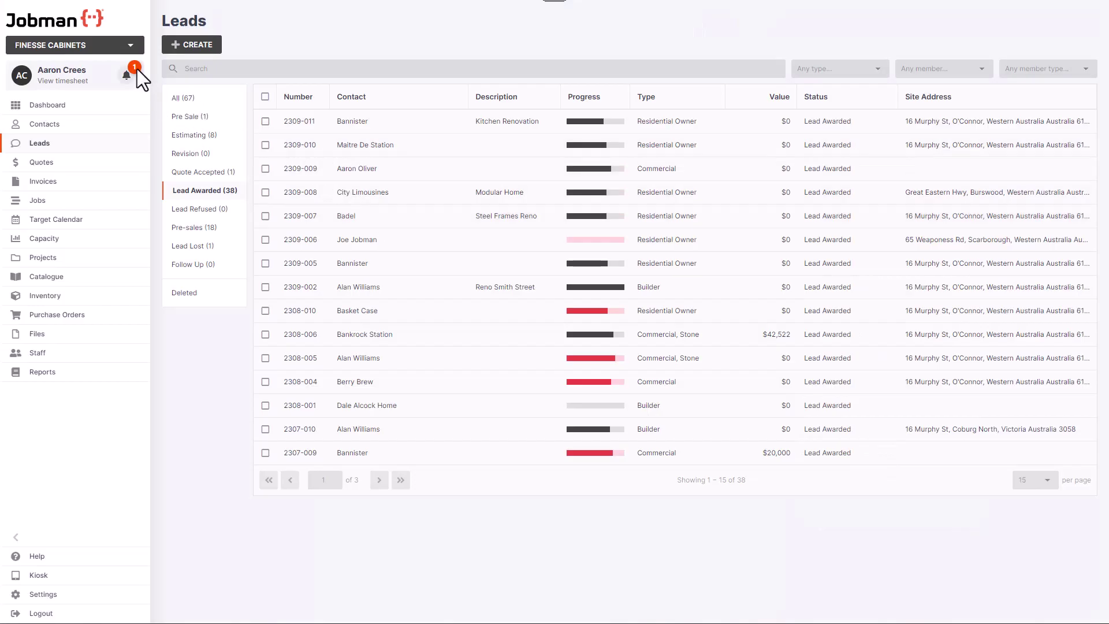
# Open the 'Quote 2309-006/10 accepted' notification, go to the quote, and start an invoice
pyautogui.click(135, 70)
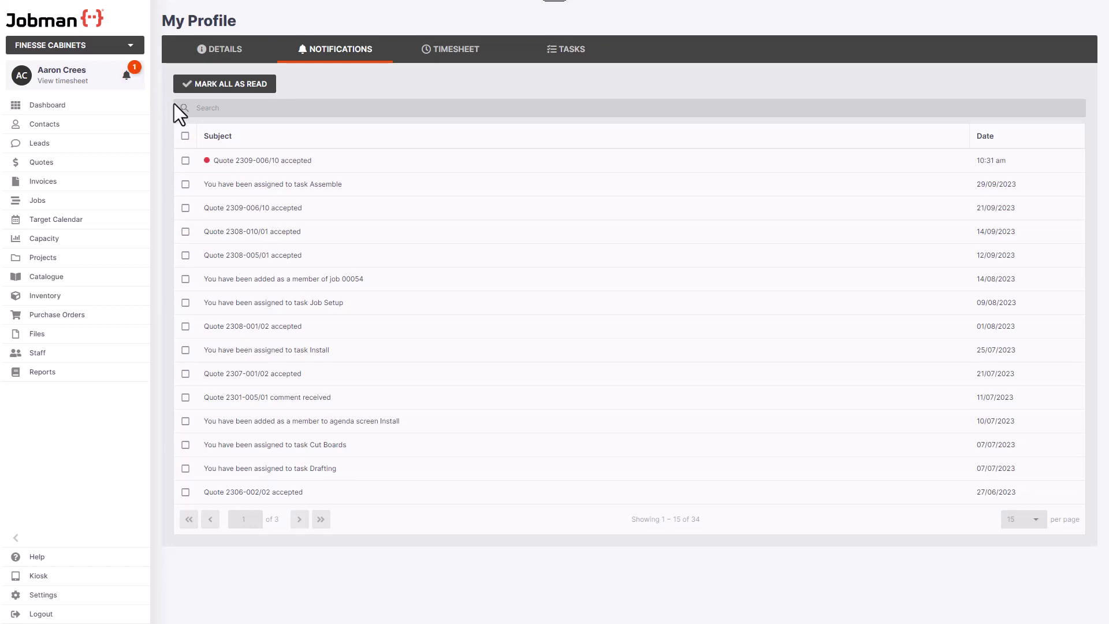
pyautogui.click(225, 160)
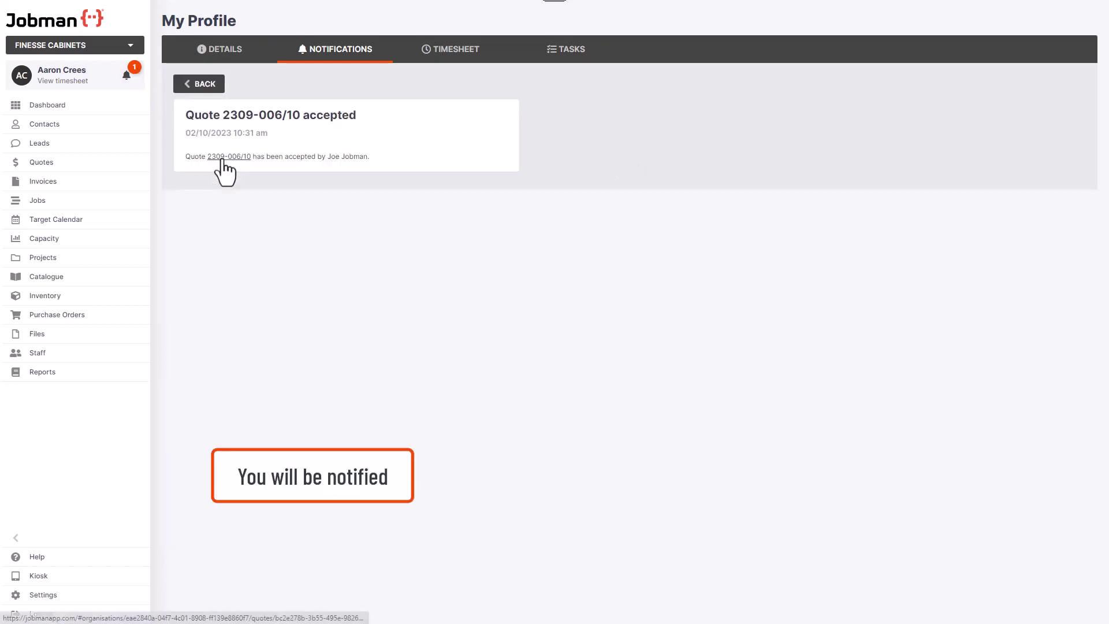
pyautogui.click(227, 158)
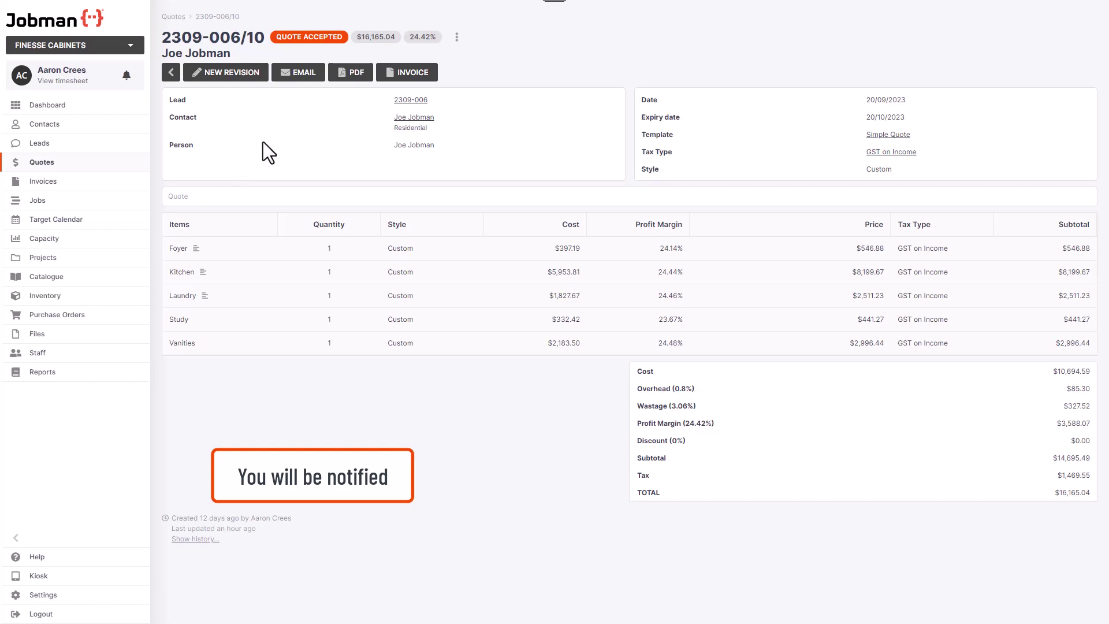
pyautogui.click(407, 72)
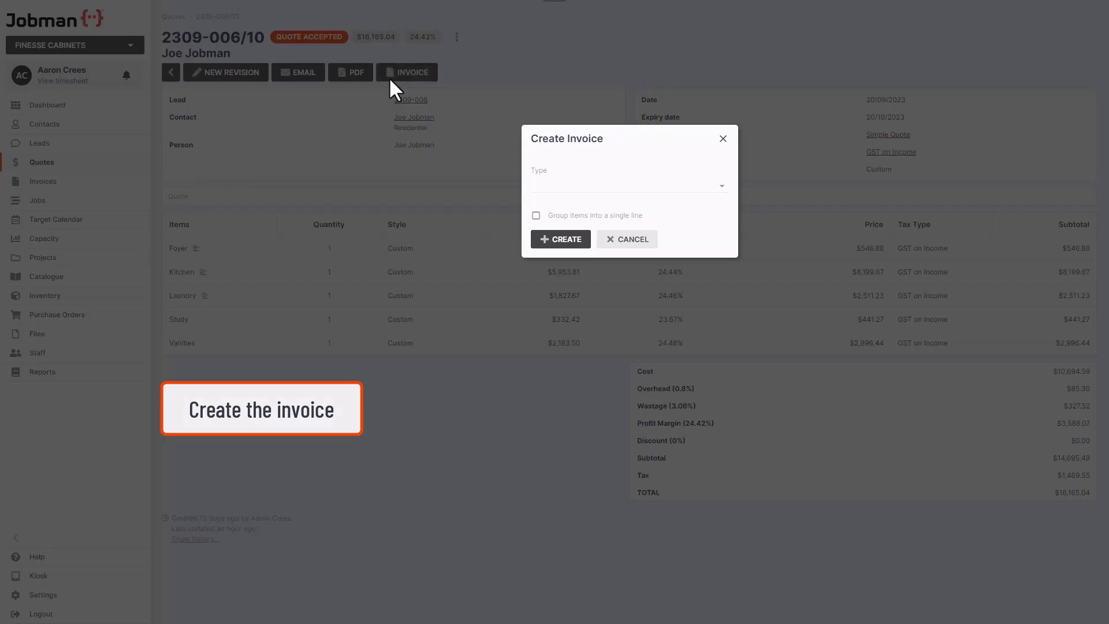
# Create a 25% Deposit Invoice including all five quote sections
pyautogui.click(722, 186)
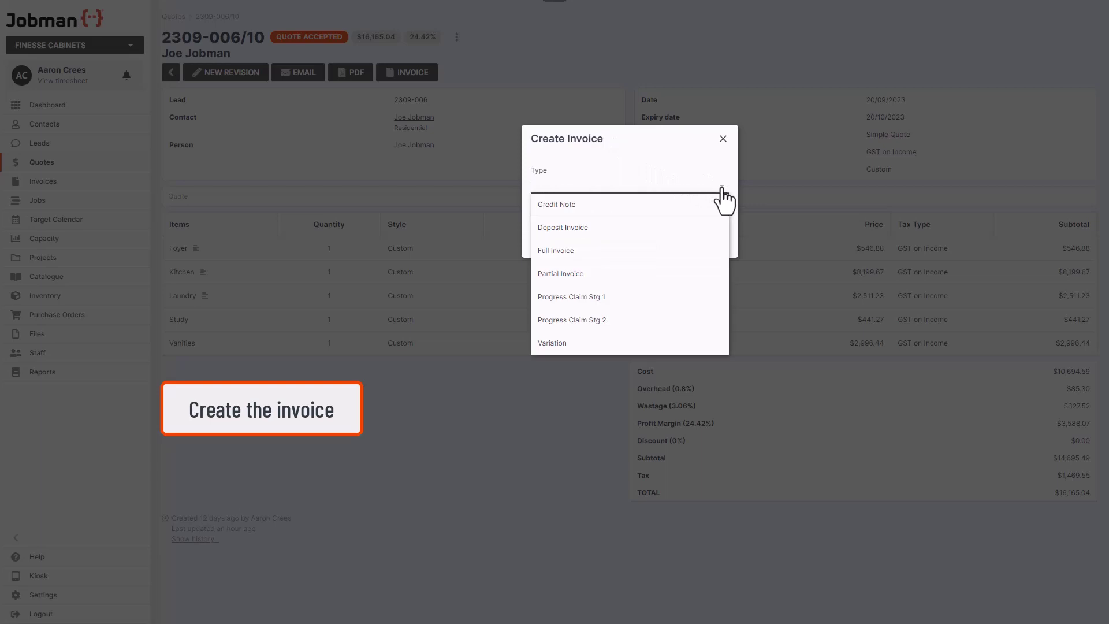
pyautogui.click(637, 227)
pyautogui.click(545, 223)
pyautogui.write('5')
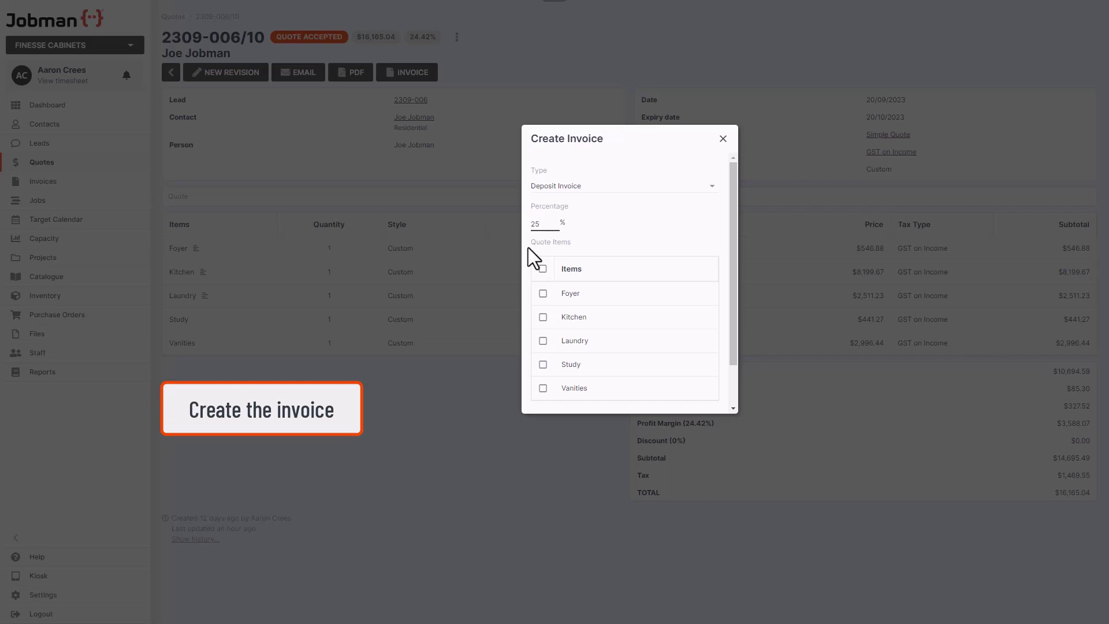
pyautogui.click(543, 269)
pyautogui.scroll(-2, 544, 273)
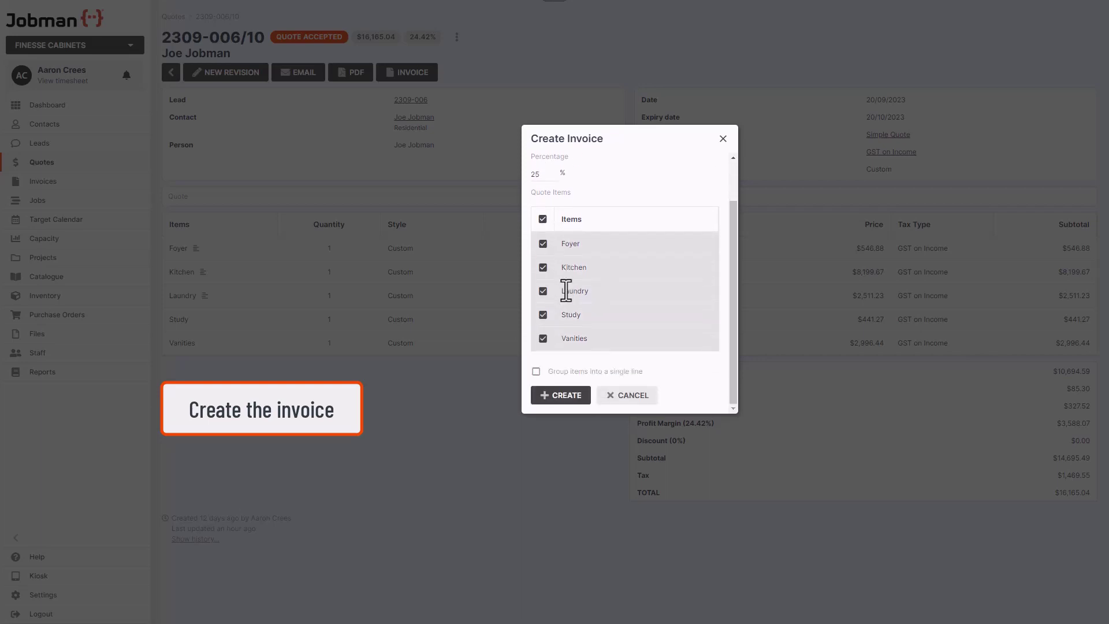
pyautogui.click(561, 396)
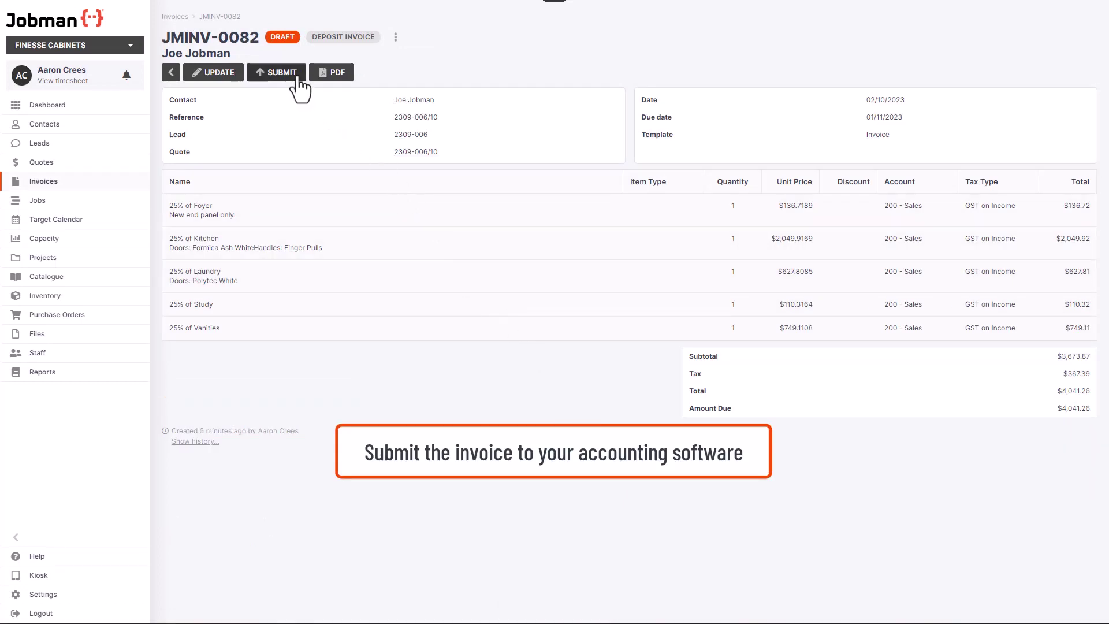
# Submit deposit invoice JMINV-0082 to accounting and confirm
pyautogui.click(278, 73)
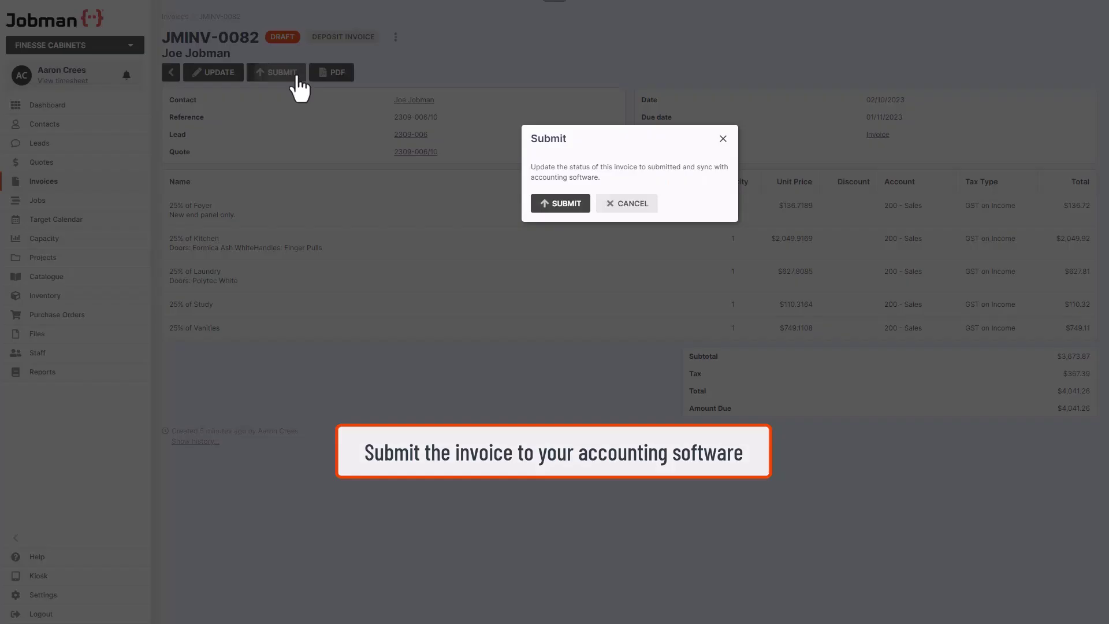
pyautogui.click(559, 202)
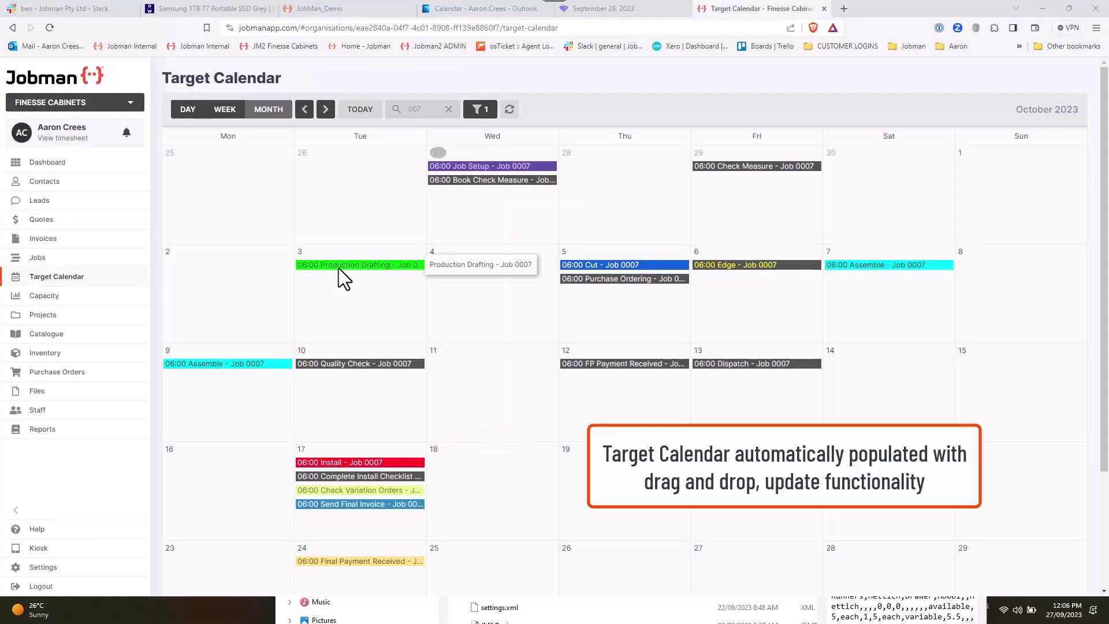
# Drag Production Drafting on the Target Calendar from Tue 3 to Thu 5 October
pyautogui.moveTo(339, 268); pyautogui.dragTo(585, 309)
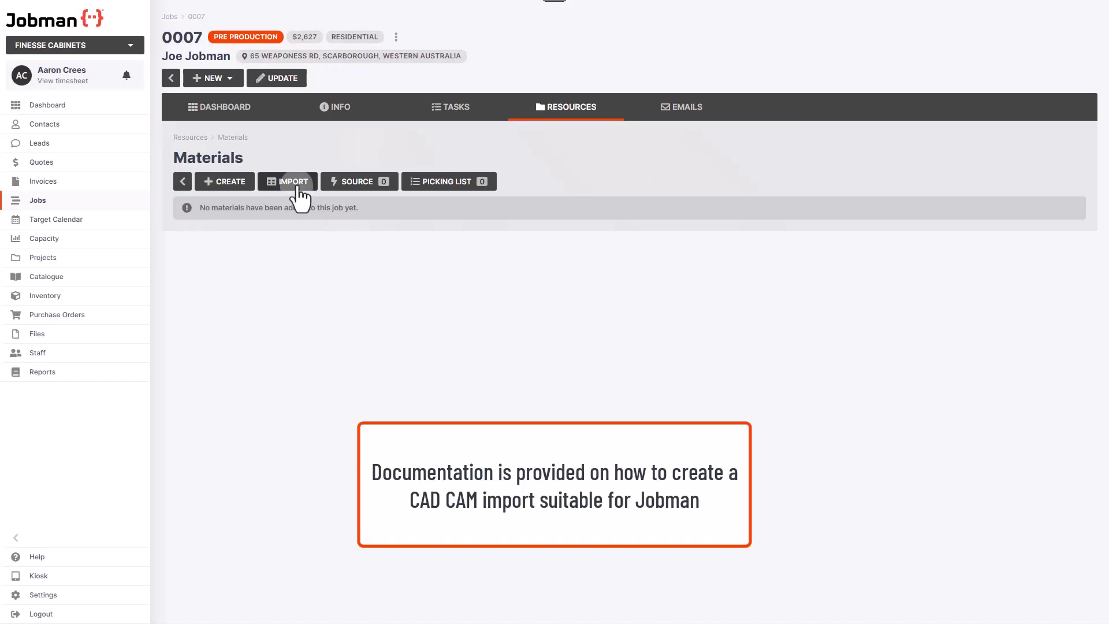
# Import the Microvellum hardware report CSV, bringing eight hardware items into job 0007
pyautogui.click(292, 181)
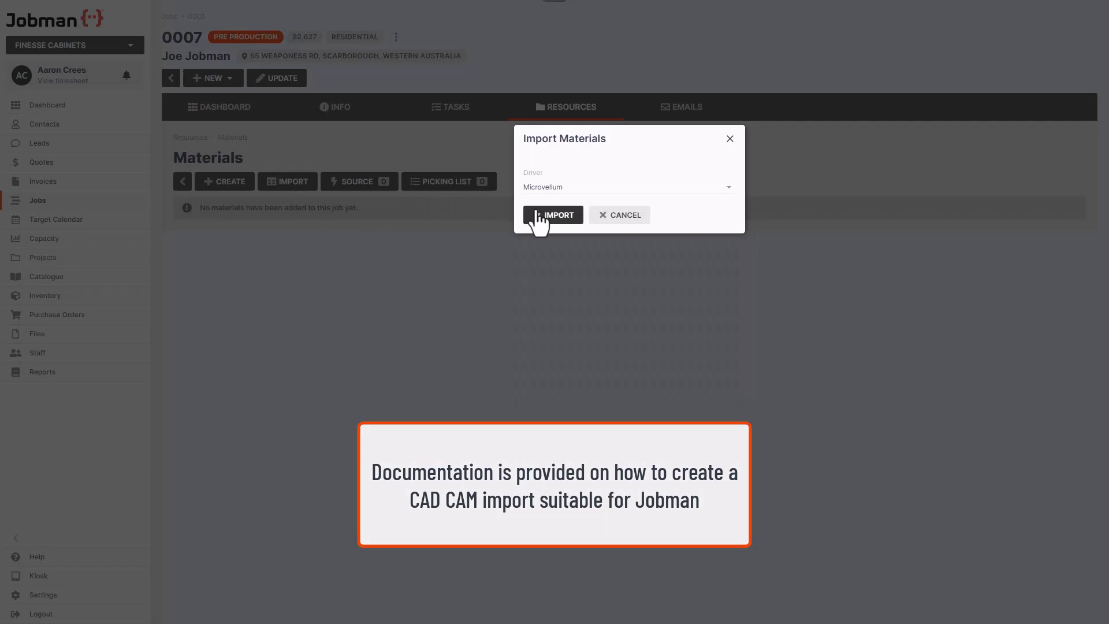
pyautogui.click(553, 216)
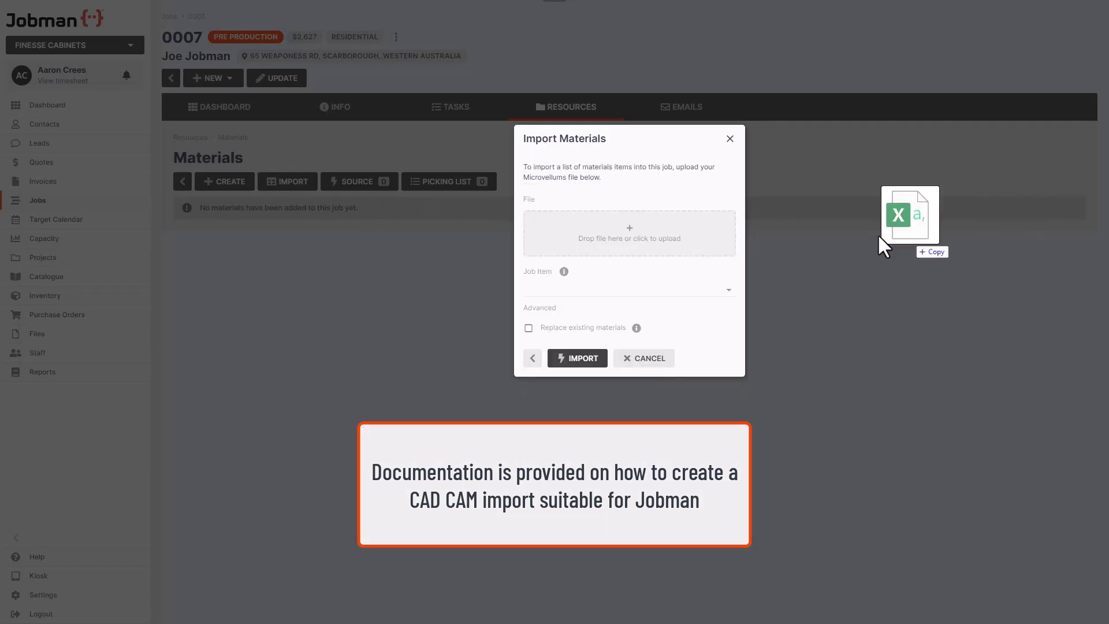
pyautogui.moveTo(832, 212); pyautogui.dragTo(683, 228)
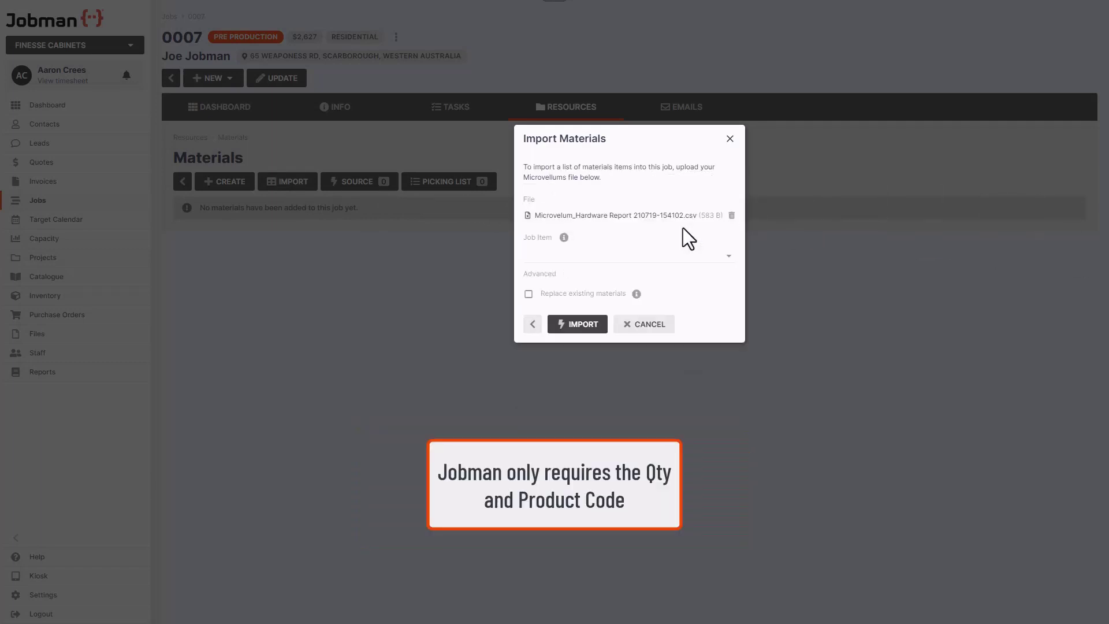
pyautogui.click(577, 325)
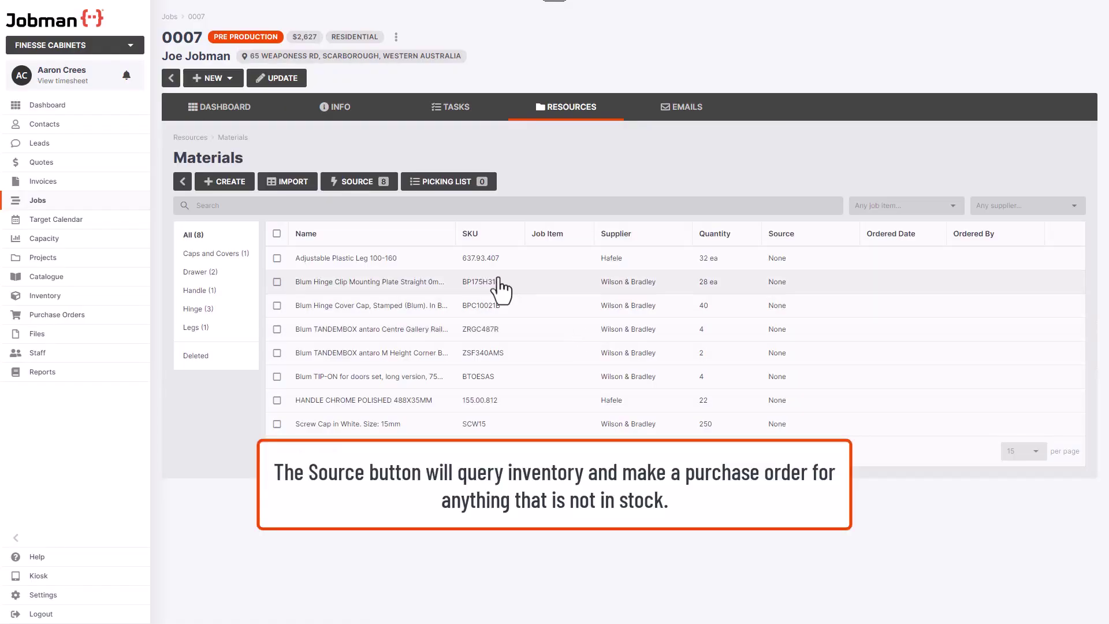
# Source the eight job materials from the Warehouse location
pyautogui.click(357, 184)
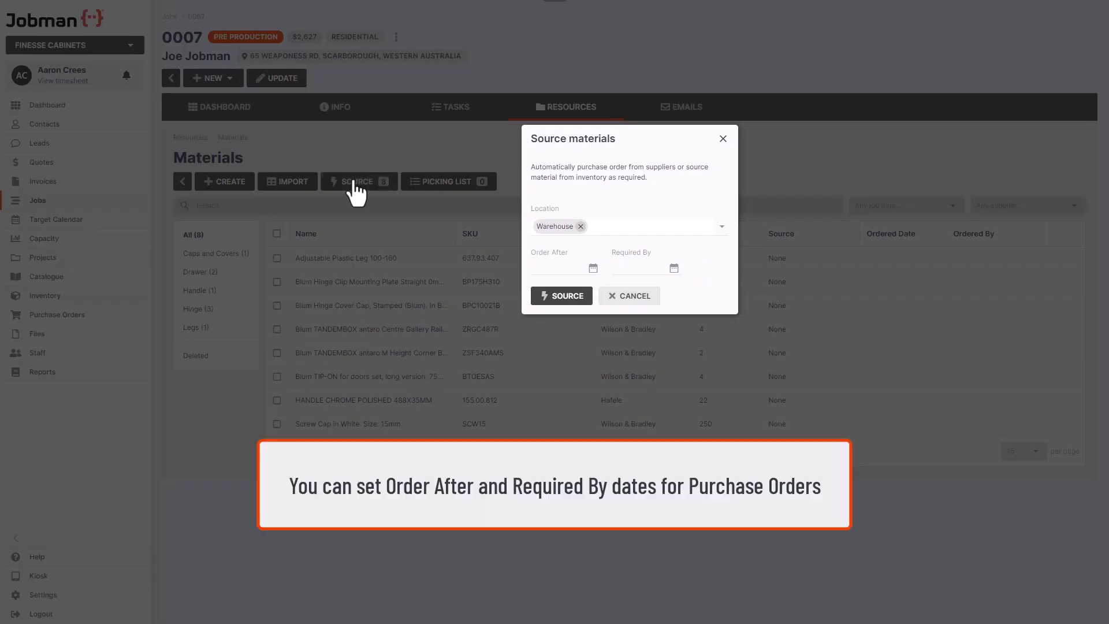
pyautogui.click(560, 296)
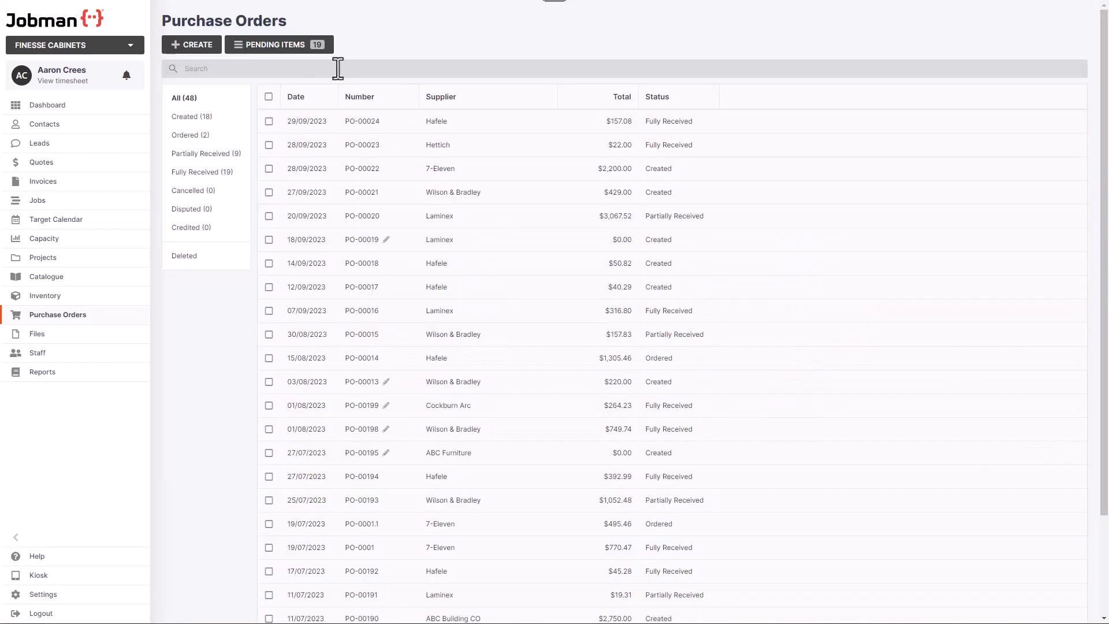
# Filter pending items to Wilson & Bradley with Warehouse delivery and create a purchase order
pyautogui.click(314, 52)
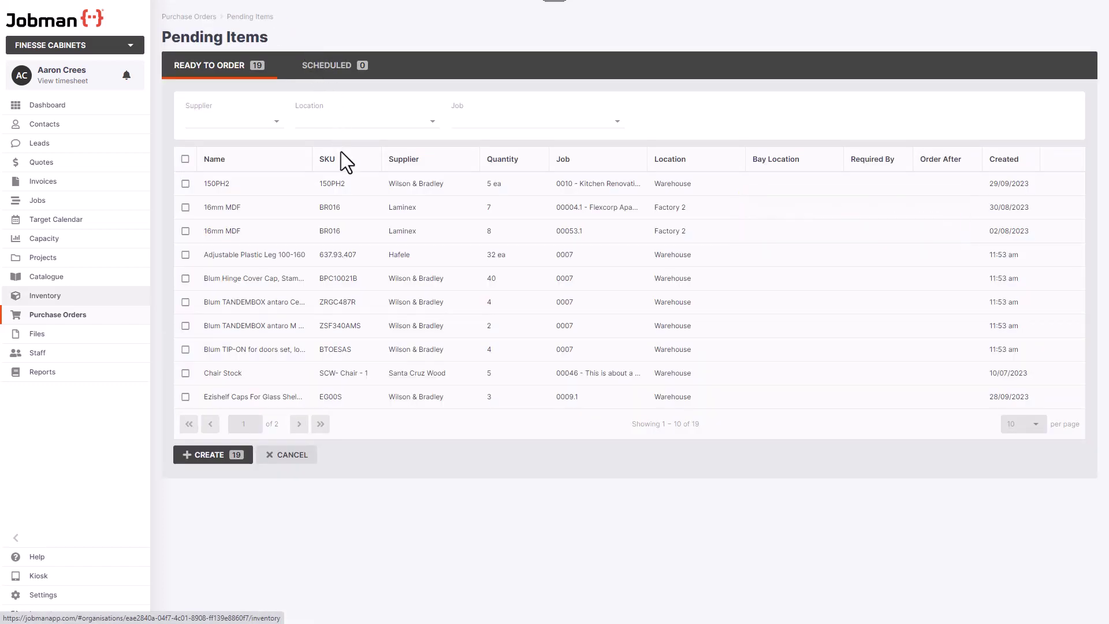
pyautogui.click(401, 277)
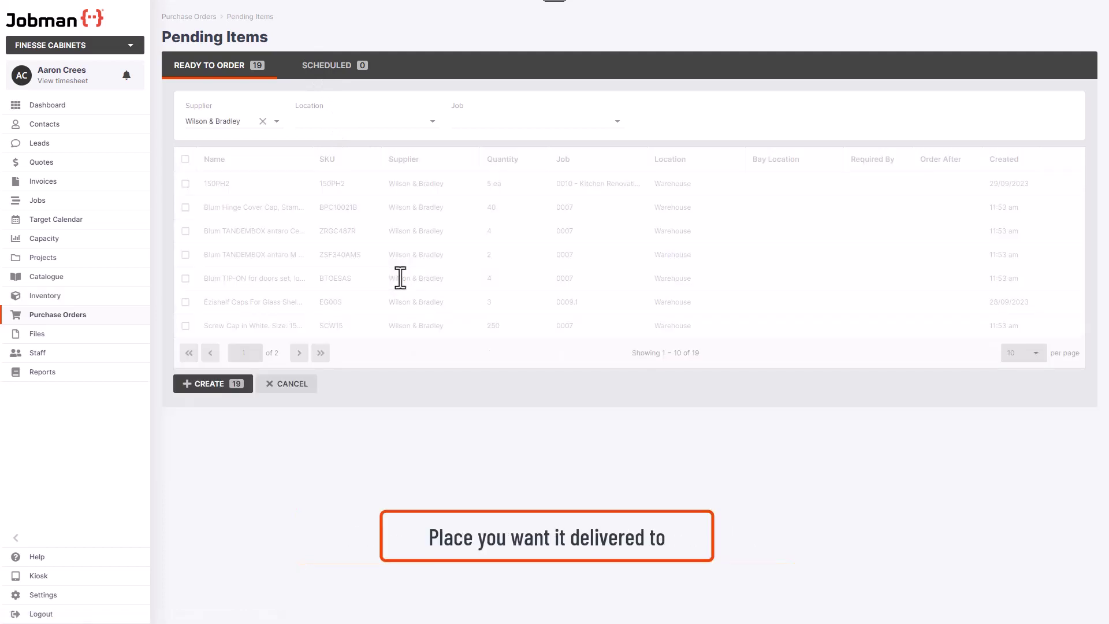
pyautogui.click(671, 277)
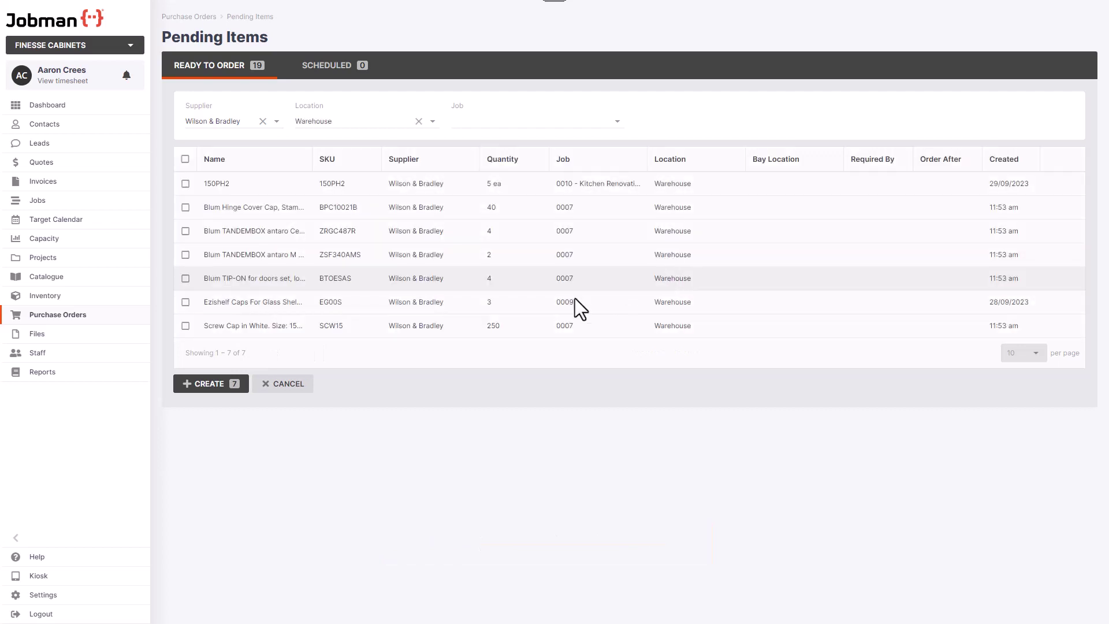
pyautogui.click(210, 383)
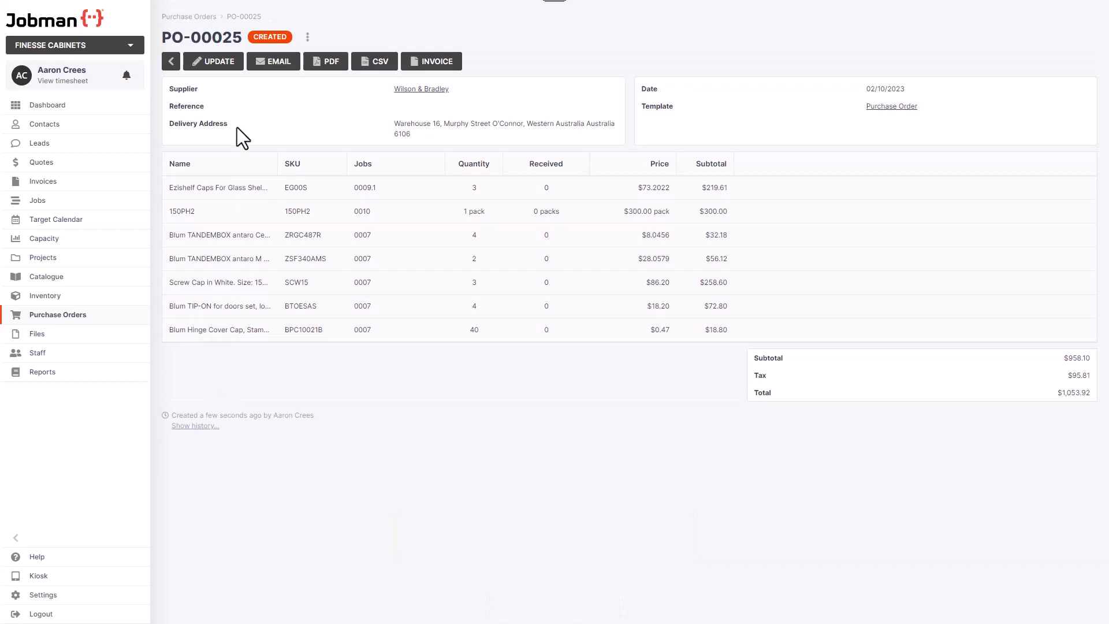
# Start an email for PO-00025 using the Purchase Order Email template
pyautogui.click(274, 62)
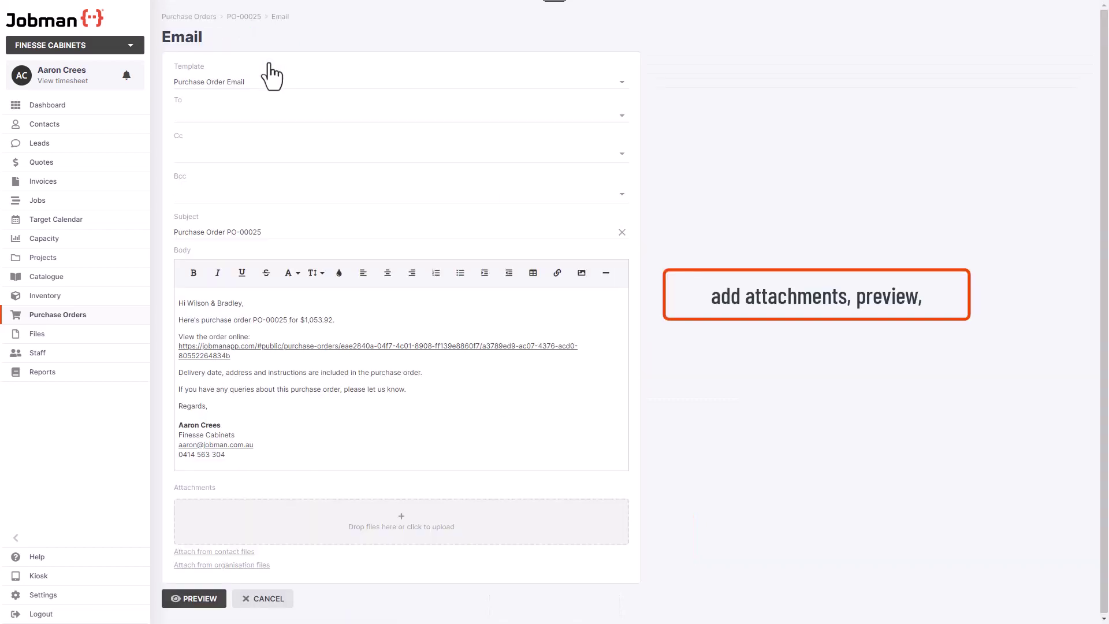